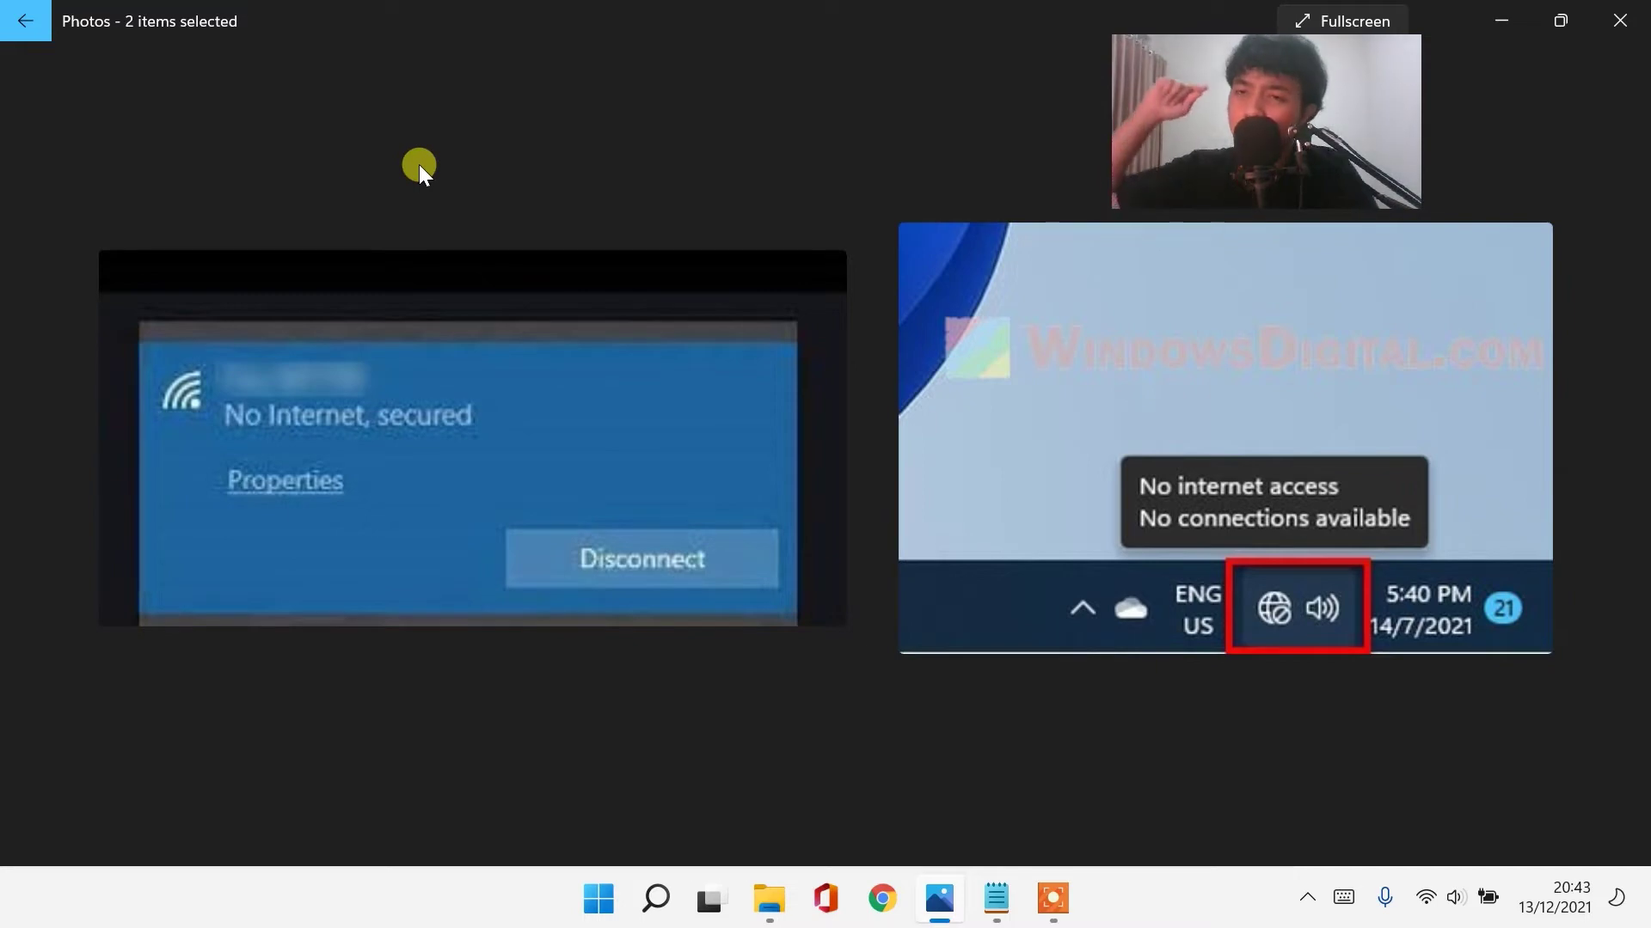
# Minimize the Photos window, search Windows for CMD and run Command Prompt as administrator.
pyautogui.click(1501, 20)
pyautogui.click(658, 898)
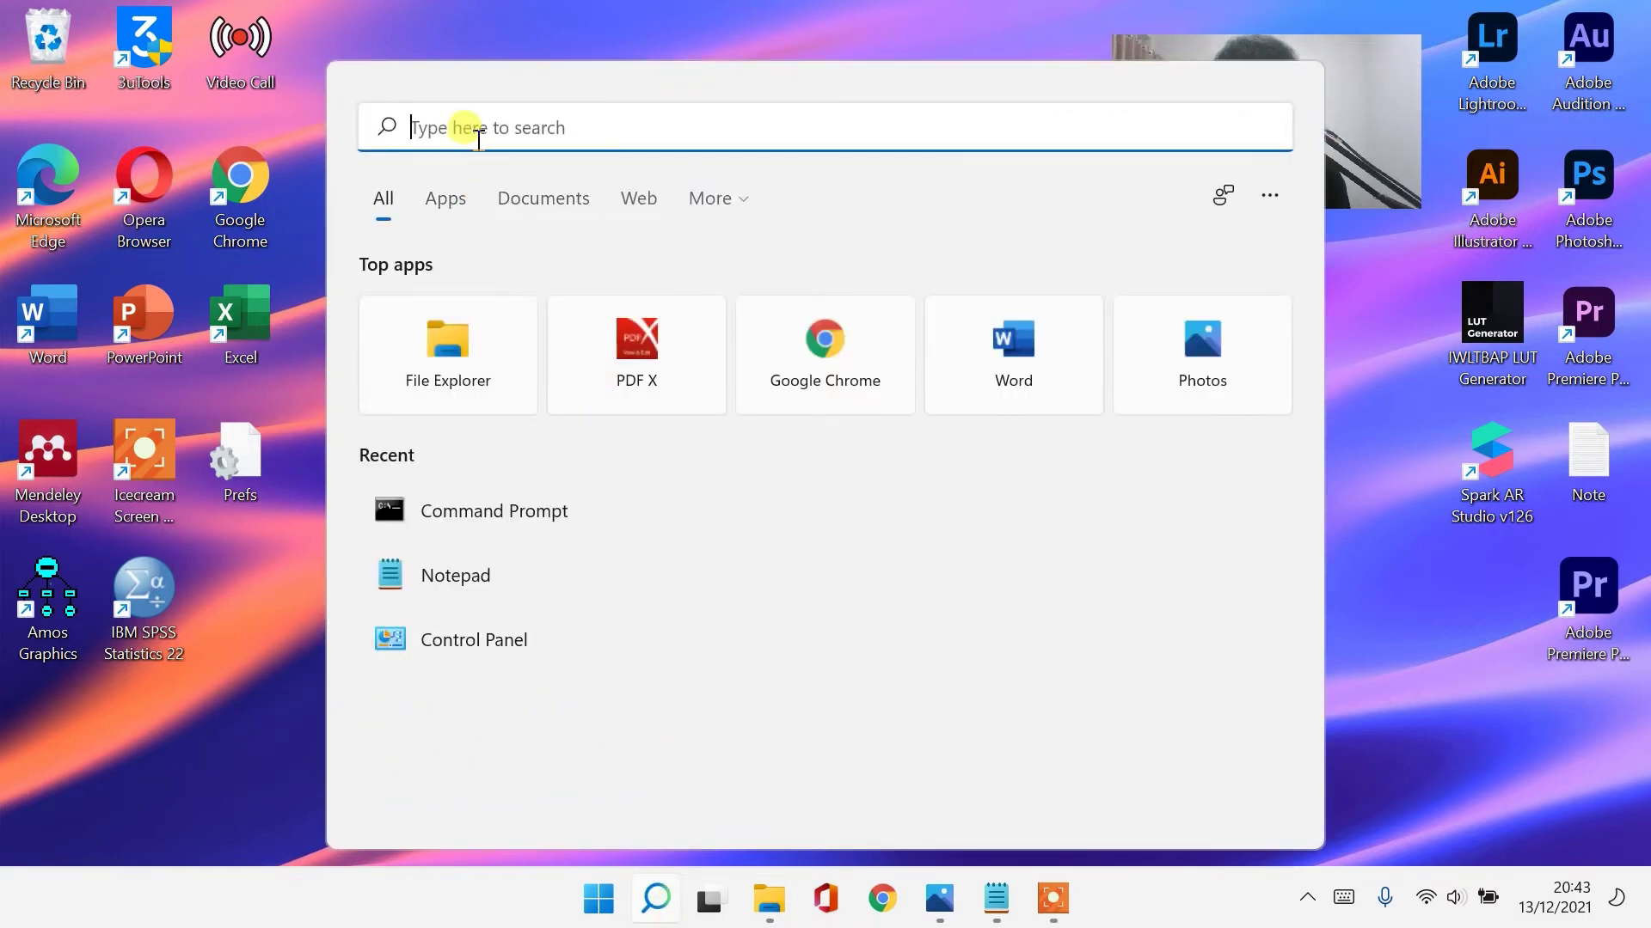
pyautogui.write('CMD')
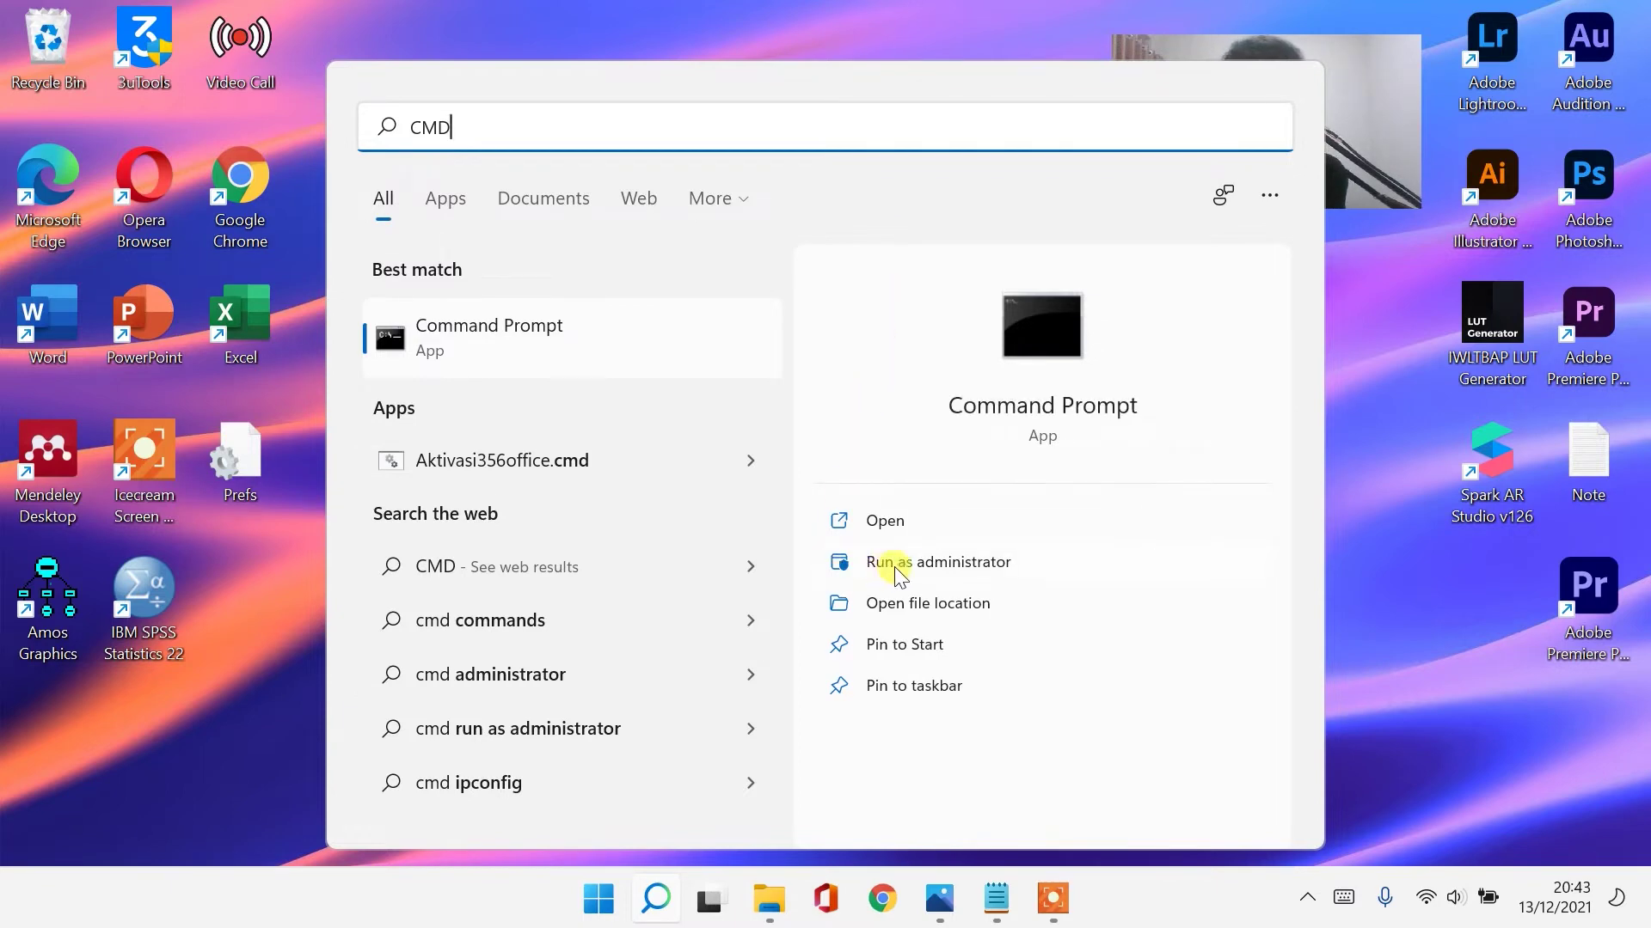
pyautogui.click(923, 561)
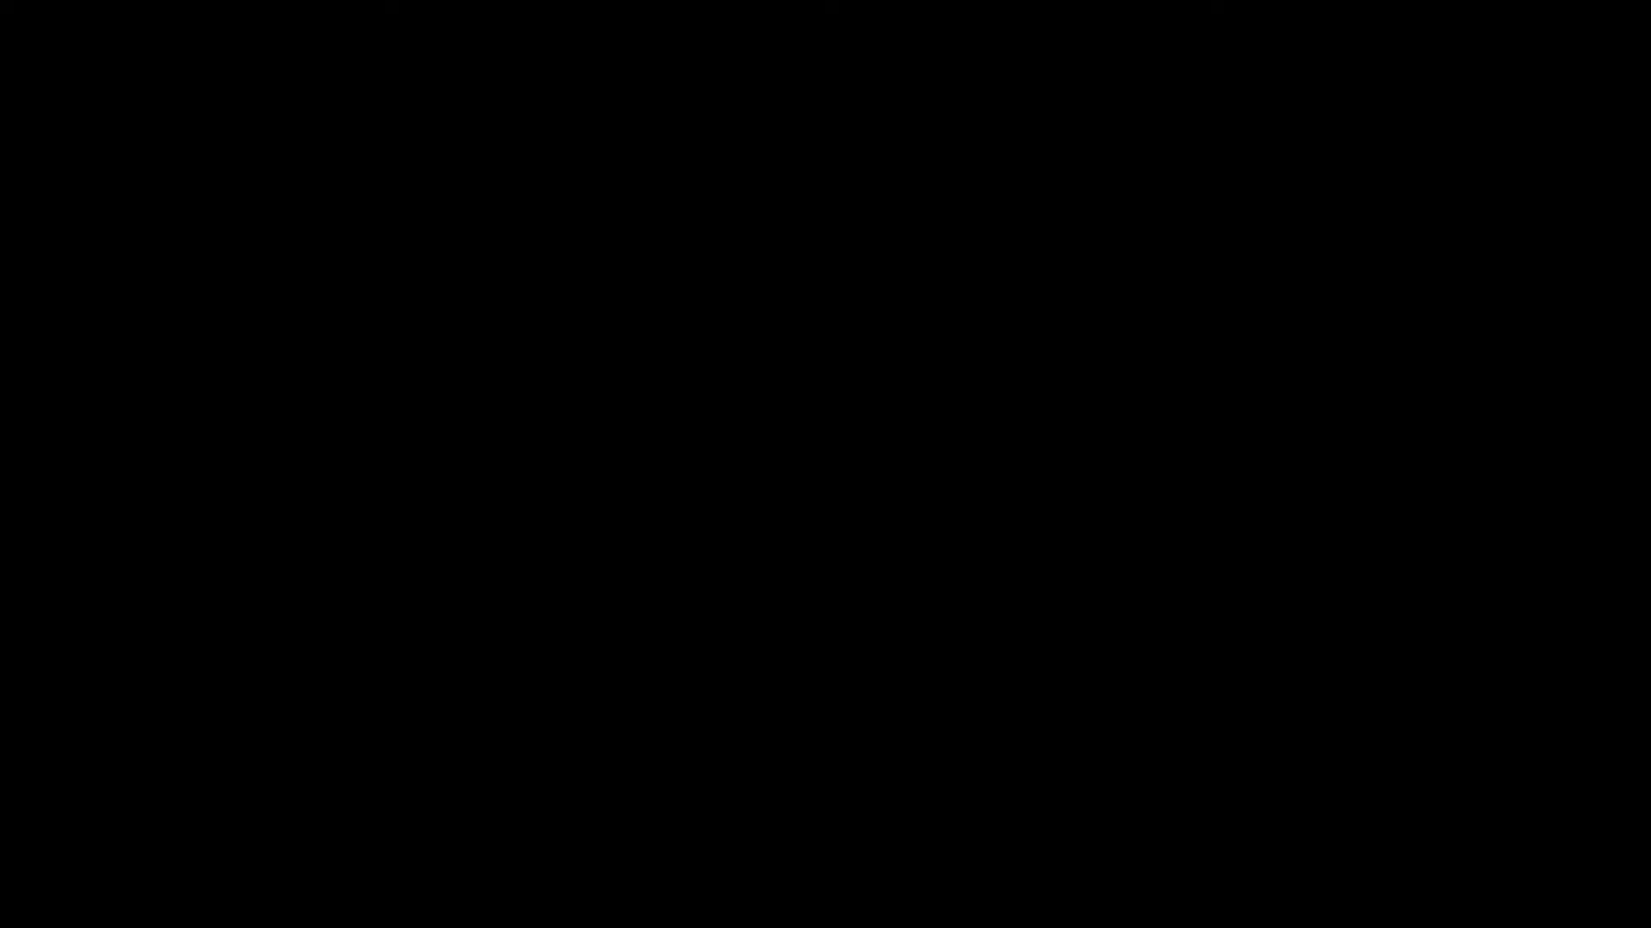
pyautogui.click(755, 641)
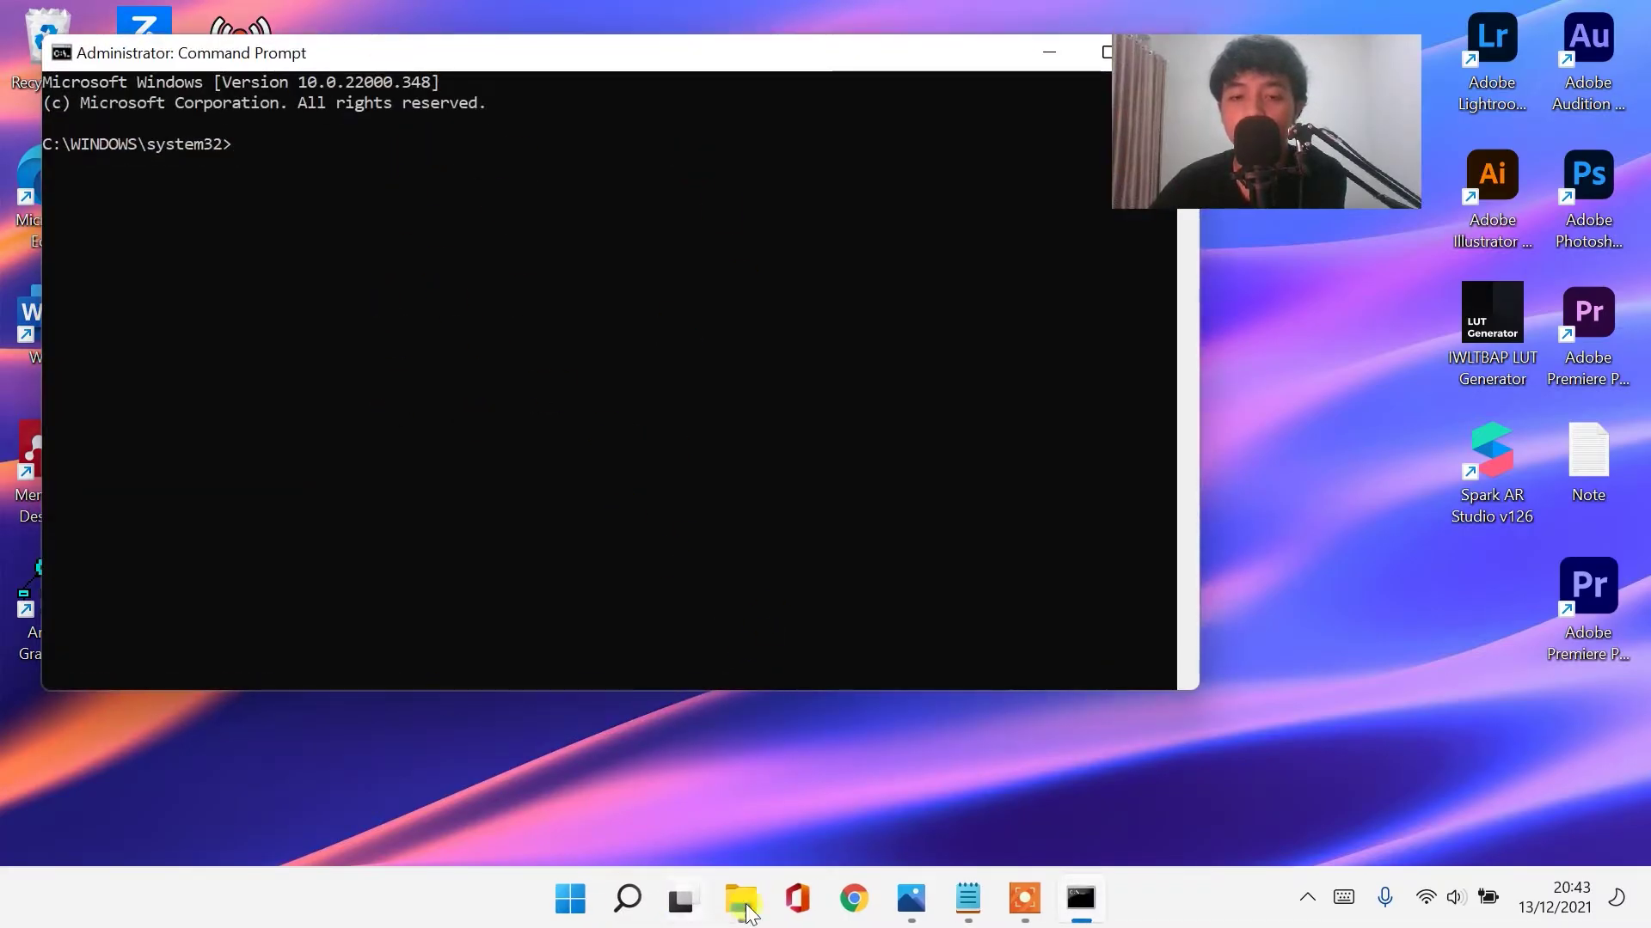
# Copy NETSH INT IP RESET C:\RESERLOG.TXT from the Notepad list and run it in Command Prompt.
pyautogui.moveTo(970, 916)
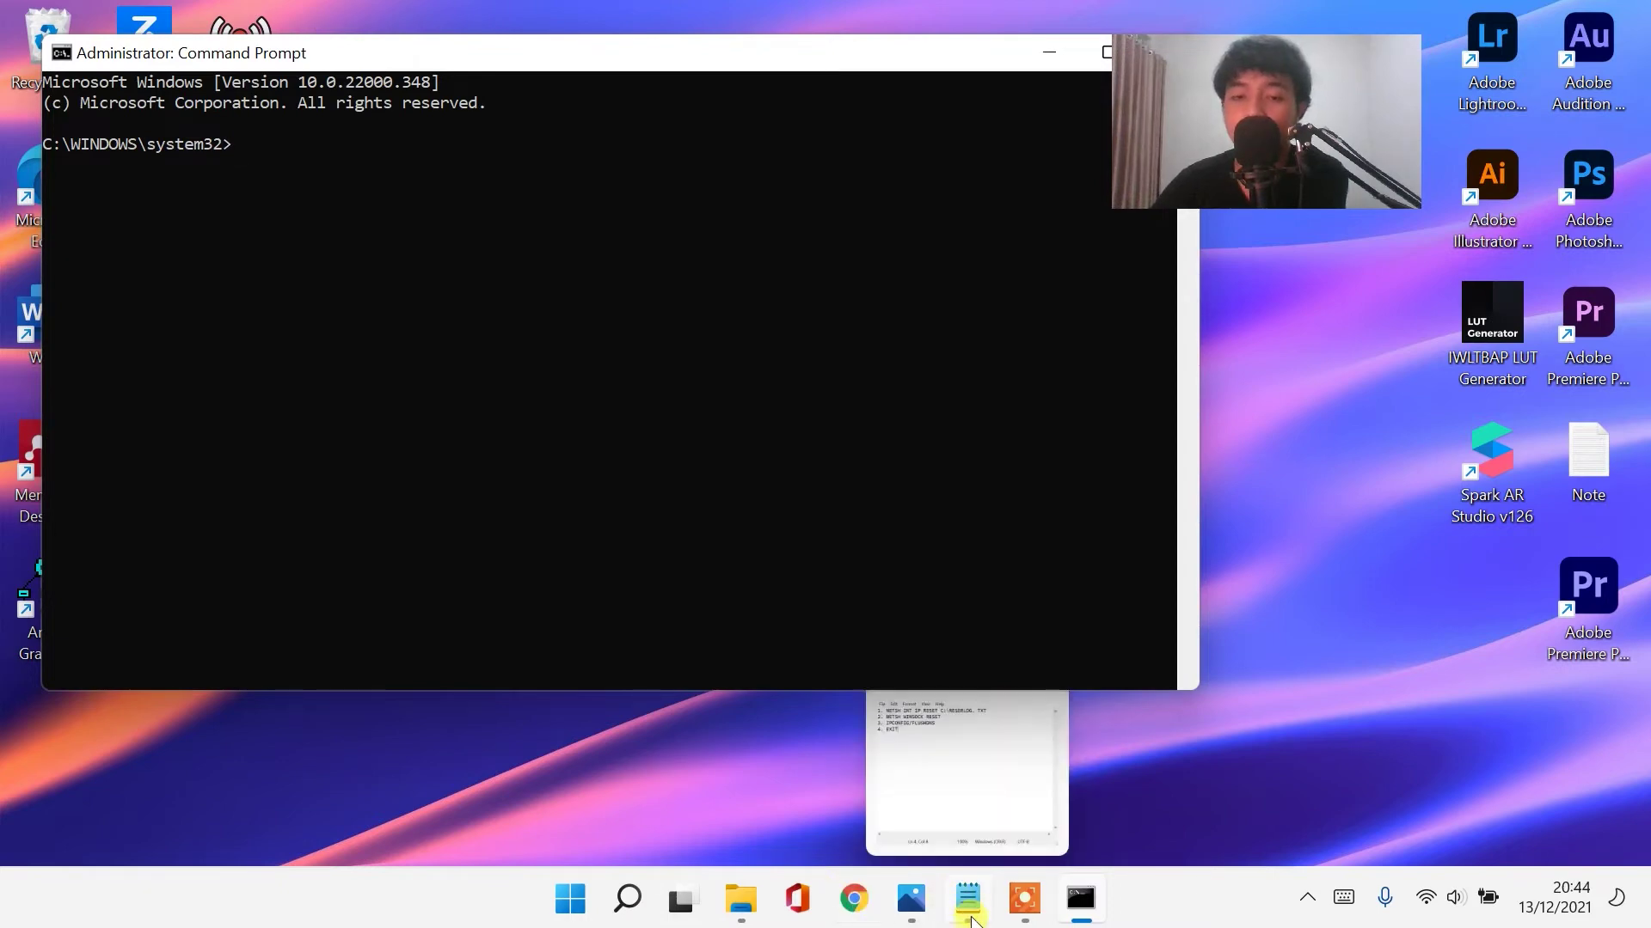
pyautogui.click(970, 916)
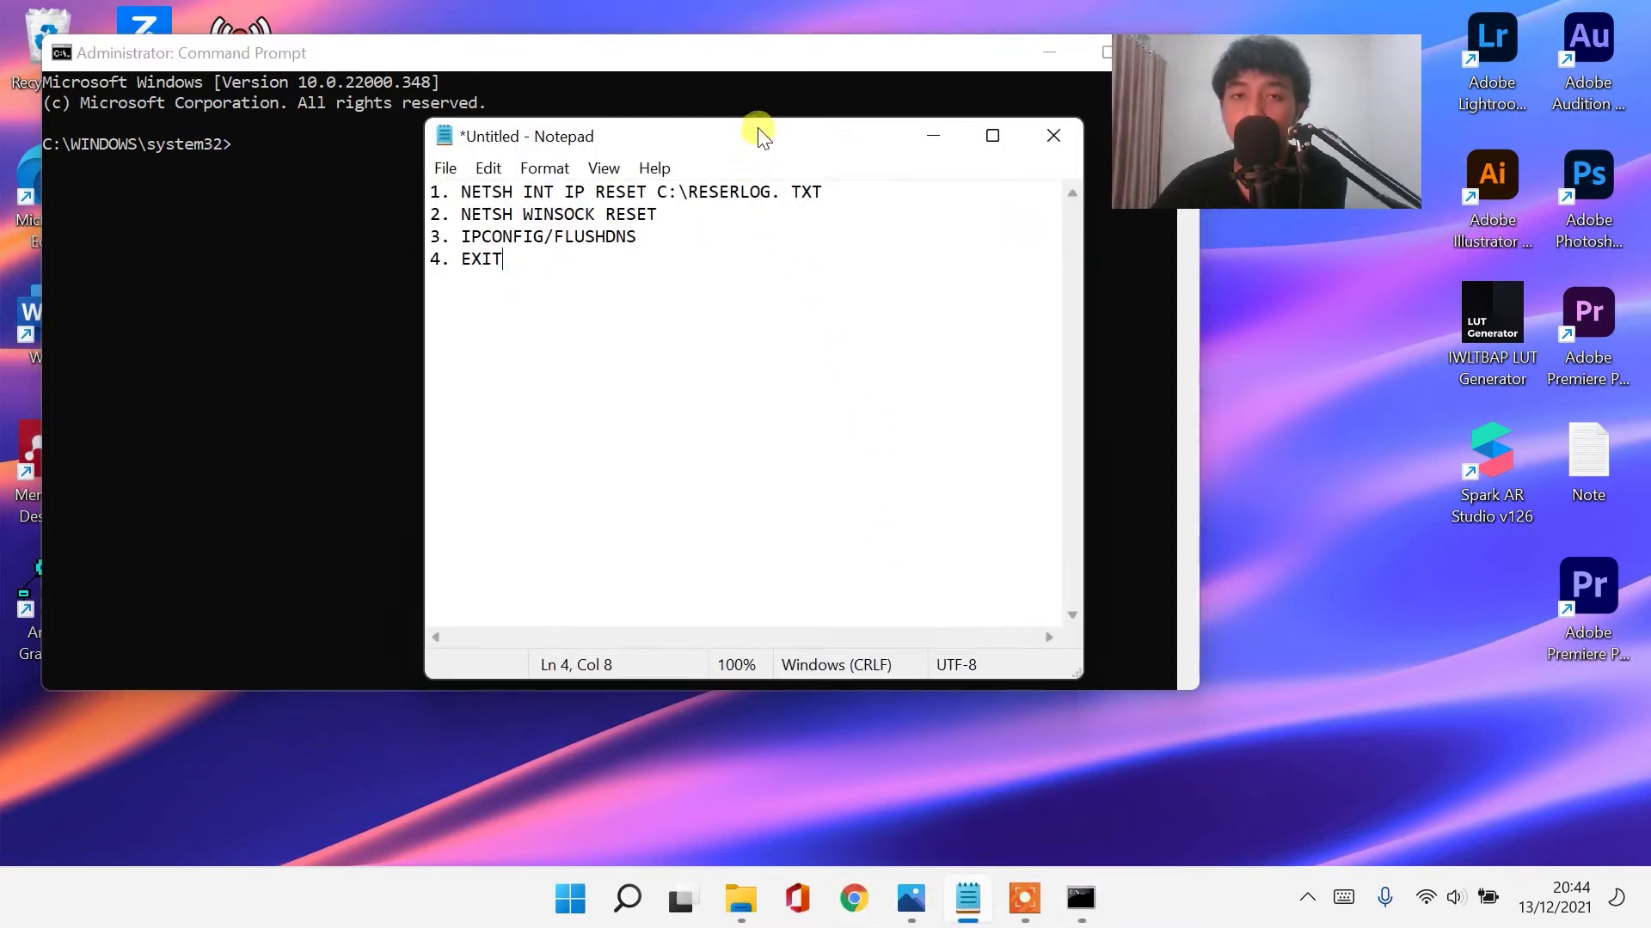
pyautogui.moveTo(756, 130); pyautogui.dragTo(1115, 337)
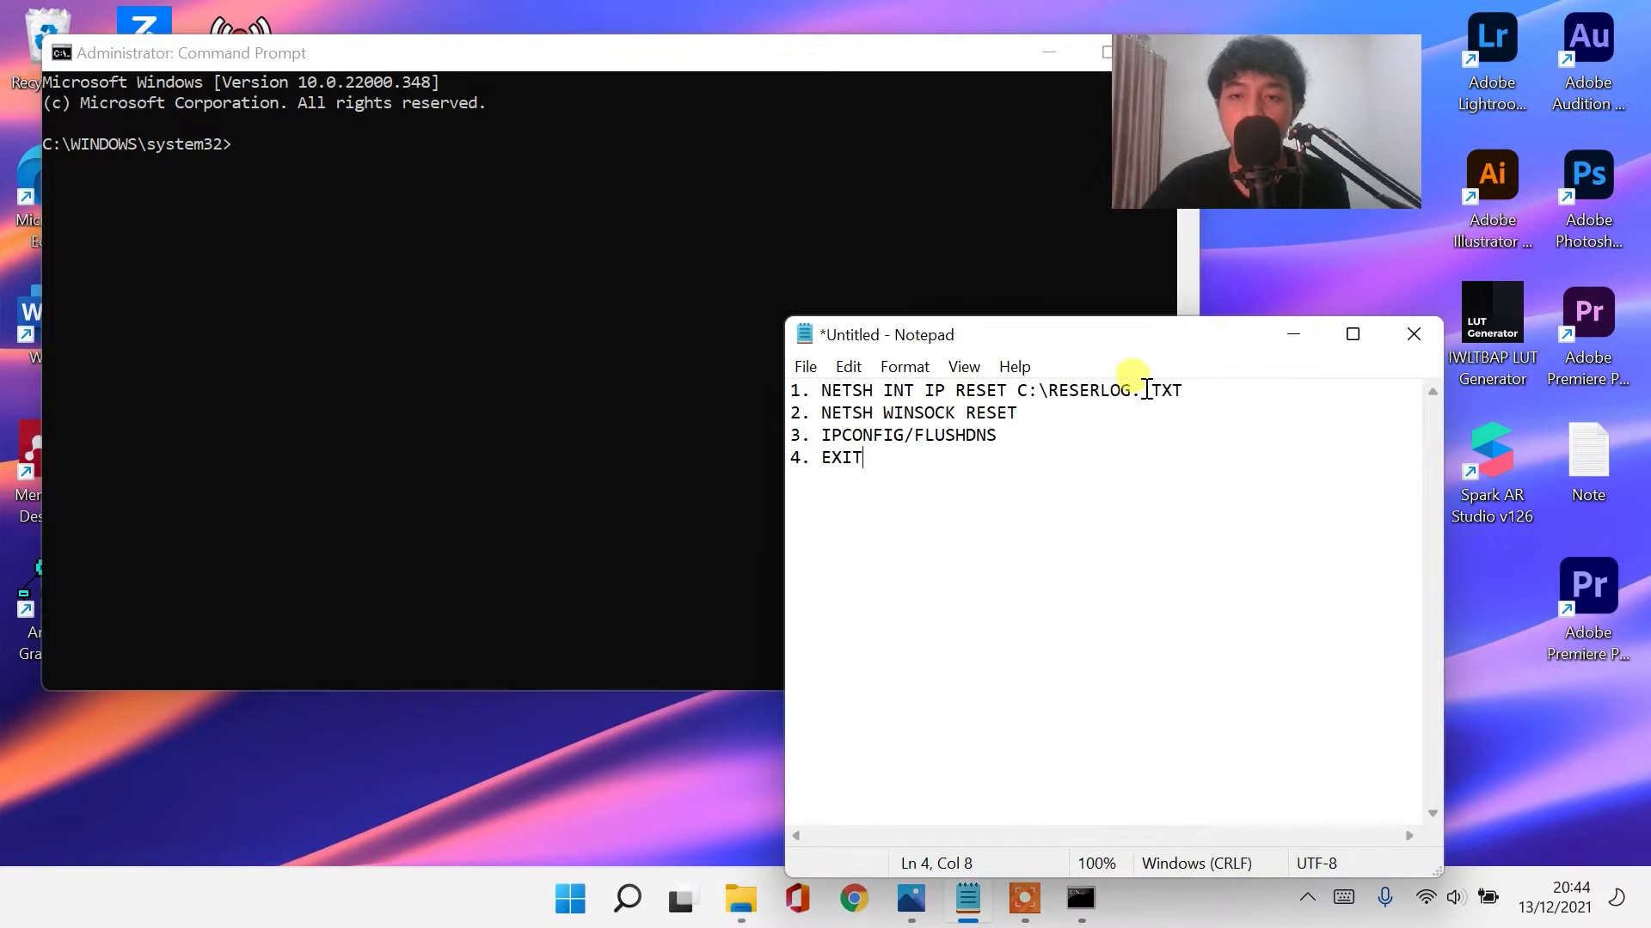
pyautogui.moveTo(1208, 391); pyautogui.dragTo(834, 393)
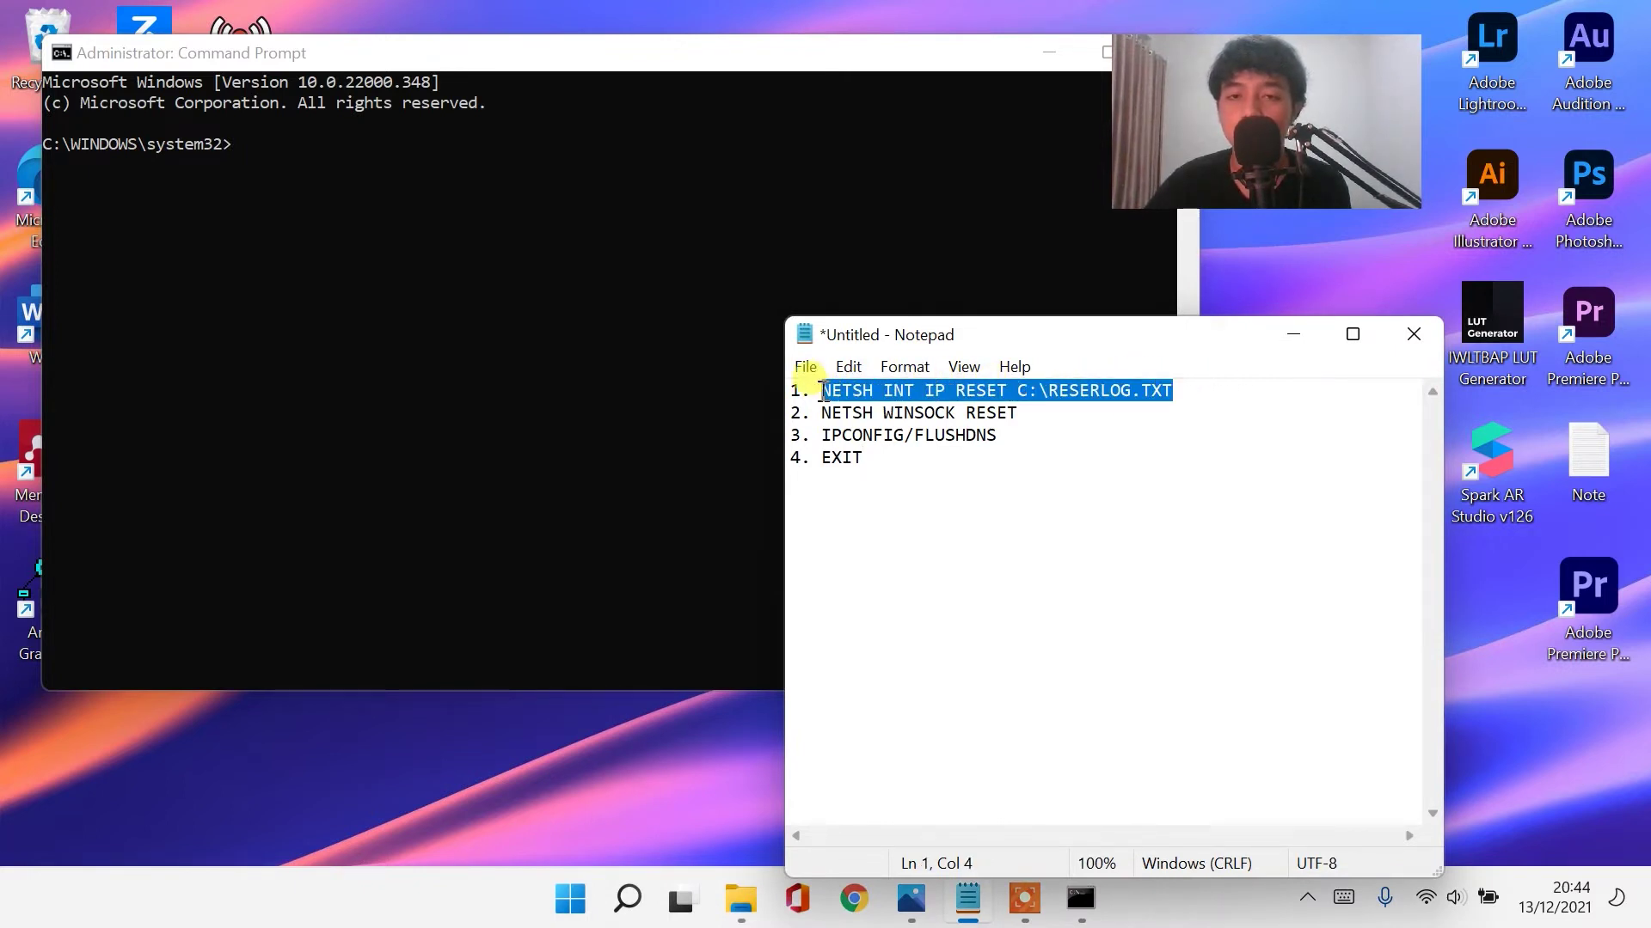
pyautogui.rightClick(855, 394)
pyautogui.click(899, 483)
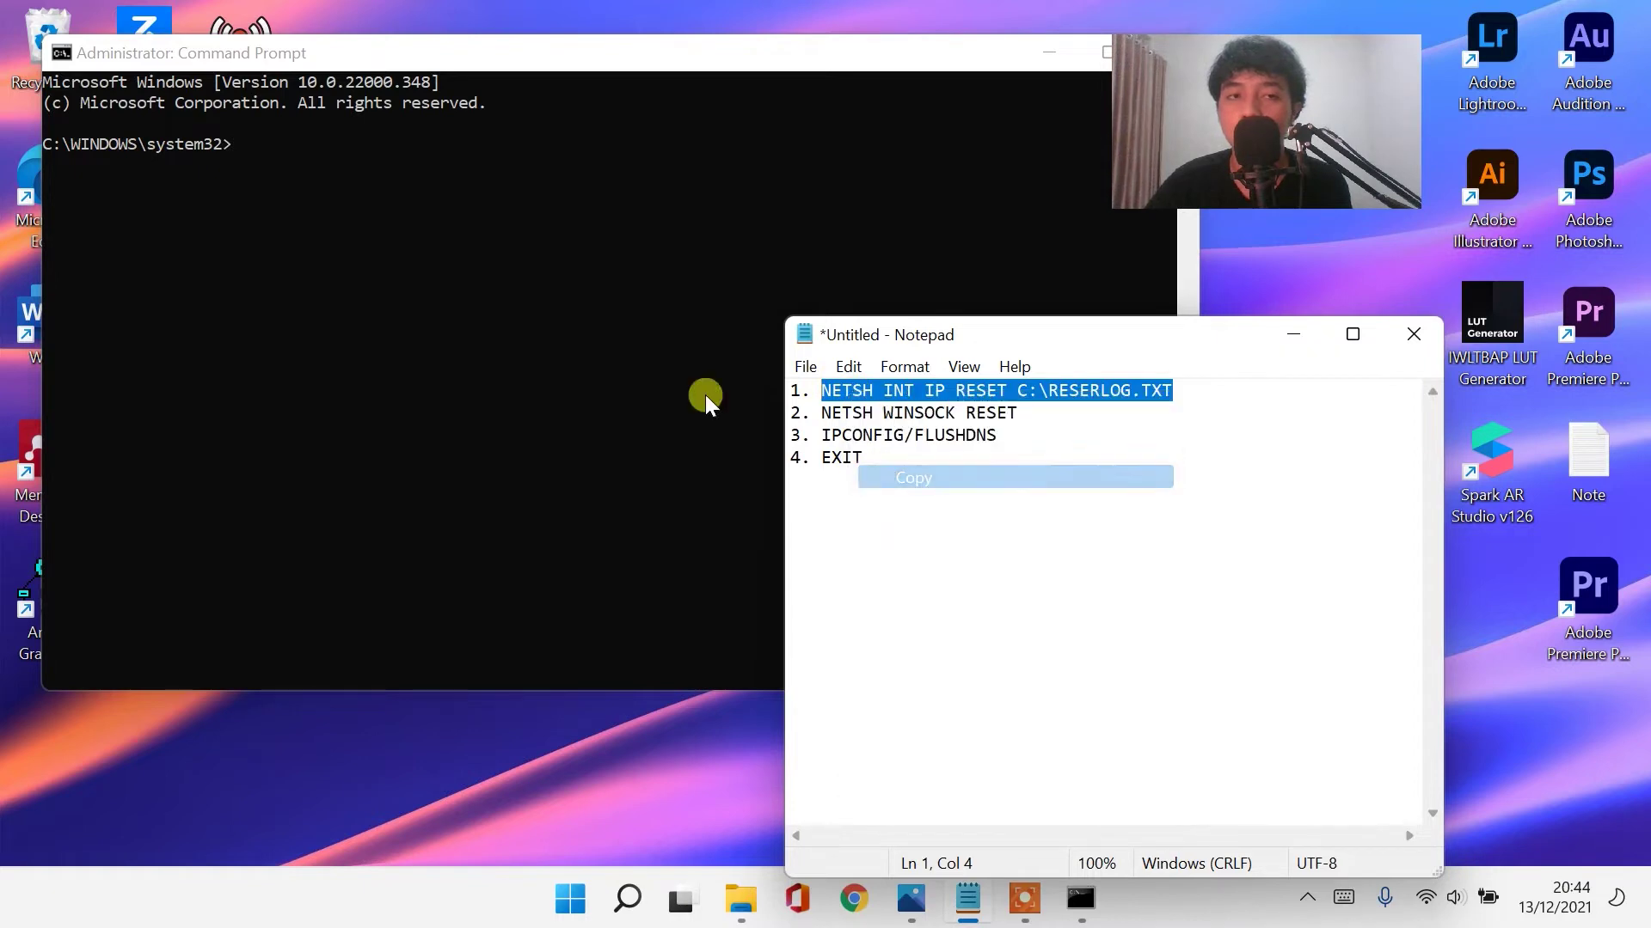
pyautogui.click(249, 142)
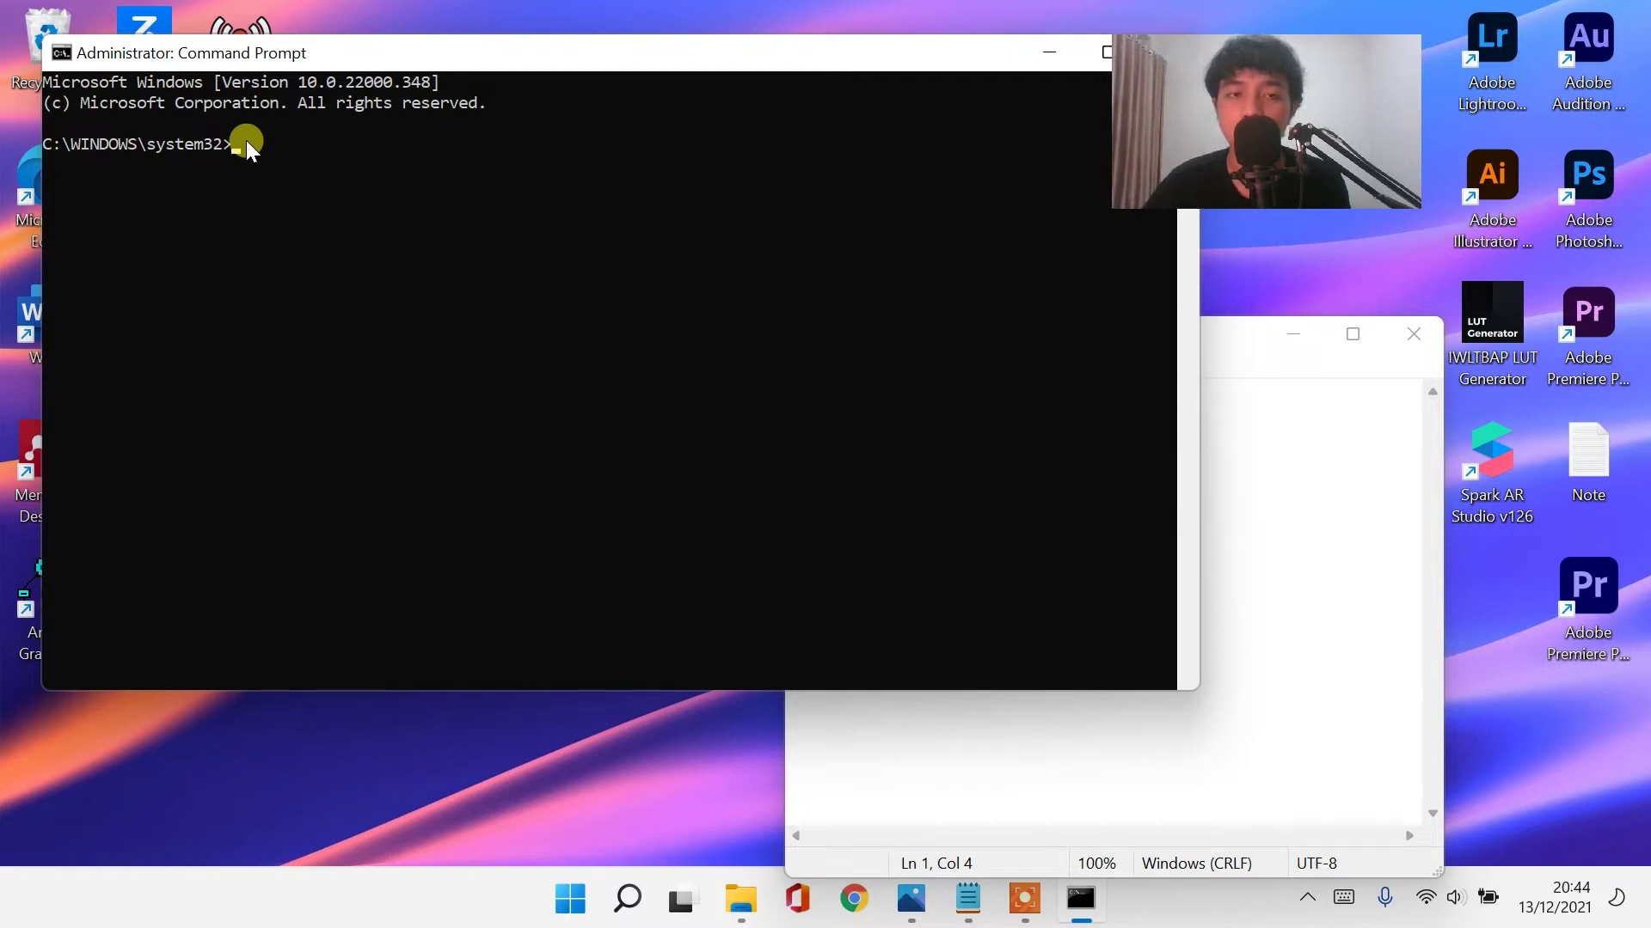
pyautogui.hotkey('ctrl', 'v')
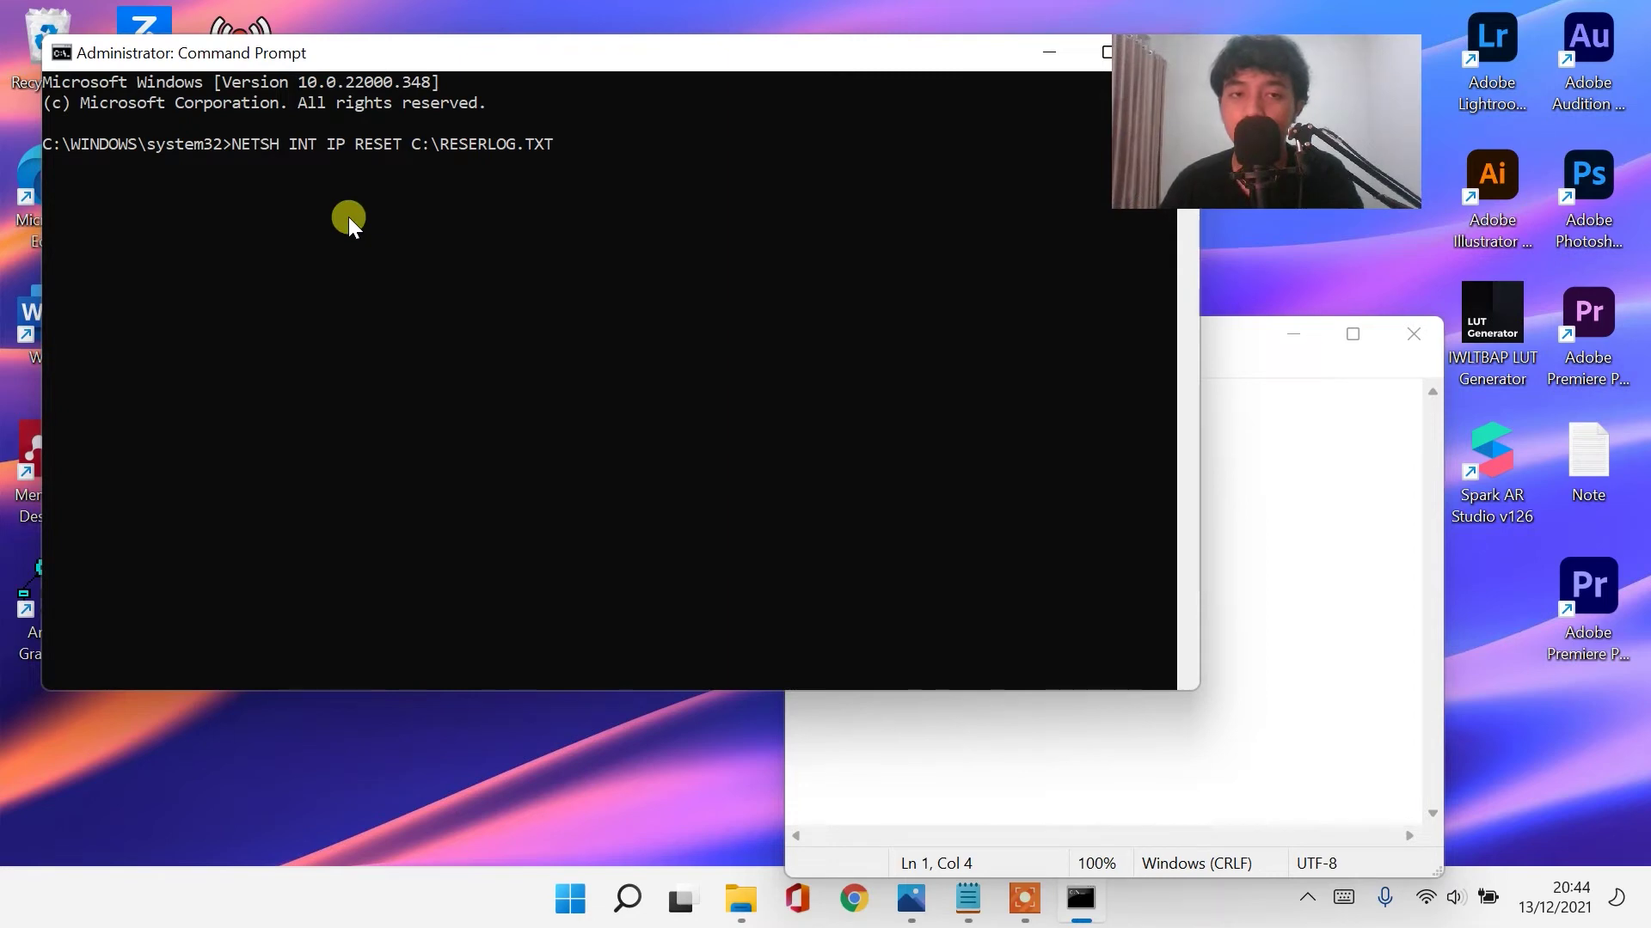
pyautogui.press('Return')
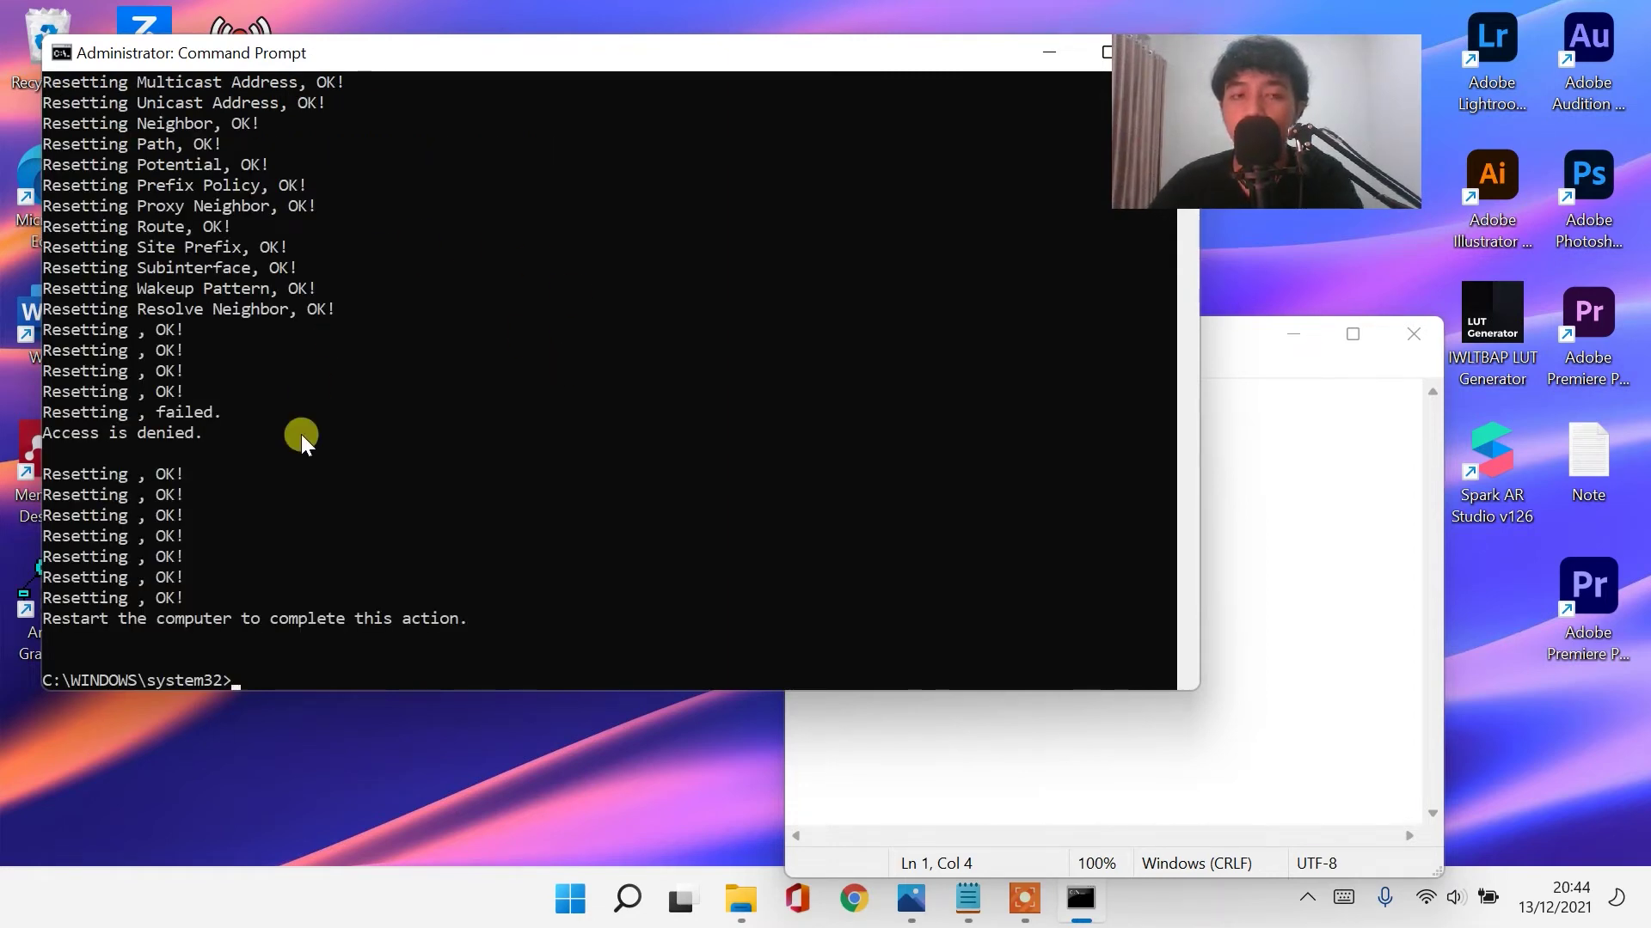
# Copy NETSH WINSOCK RESET from the Notepad list and run it in Command Prompt.
pyautogui.moveTo(1238, 331); pyautogui.dragTo(1340, 300)
pyautogui.moveTo(1128, 393); pyautogui.dragTo(943, 399)
pyautogui.click(1112, 398)
pyautogui.moveTo(1116, 395); pyautogui.dragTo(927, 398)
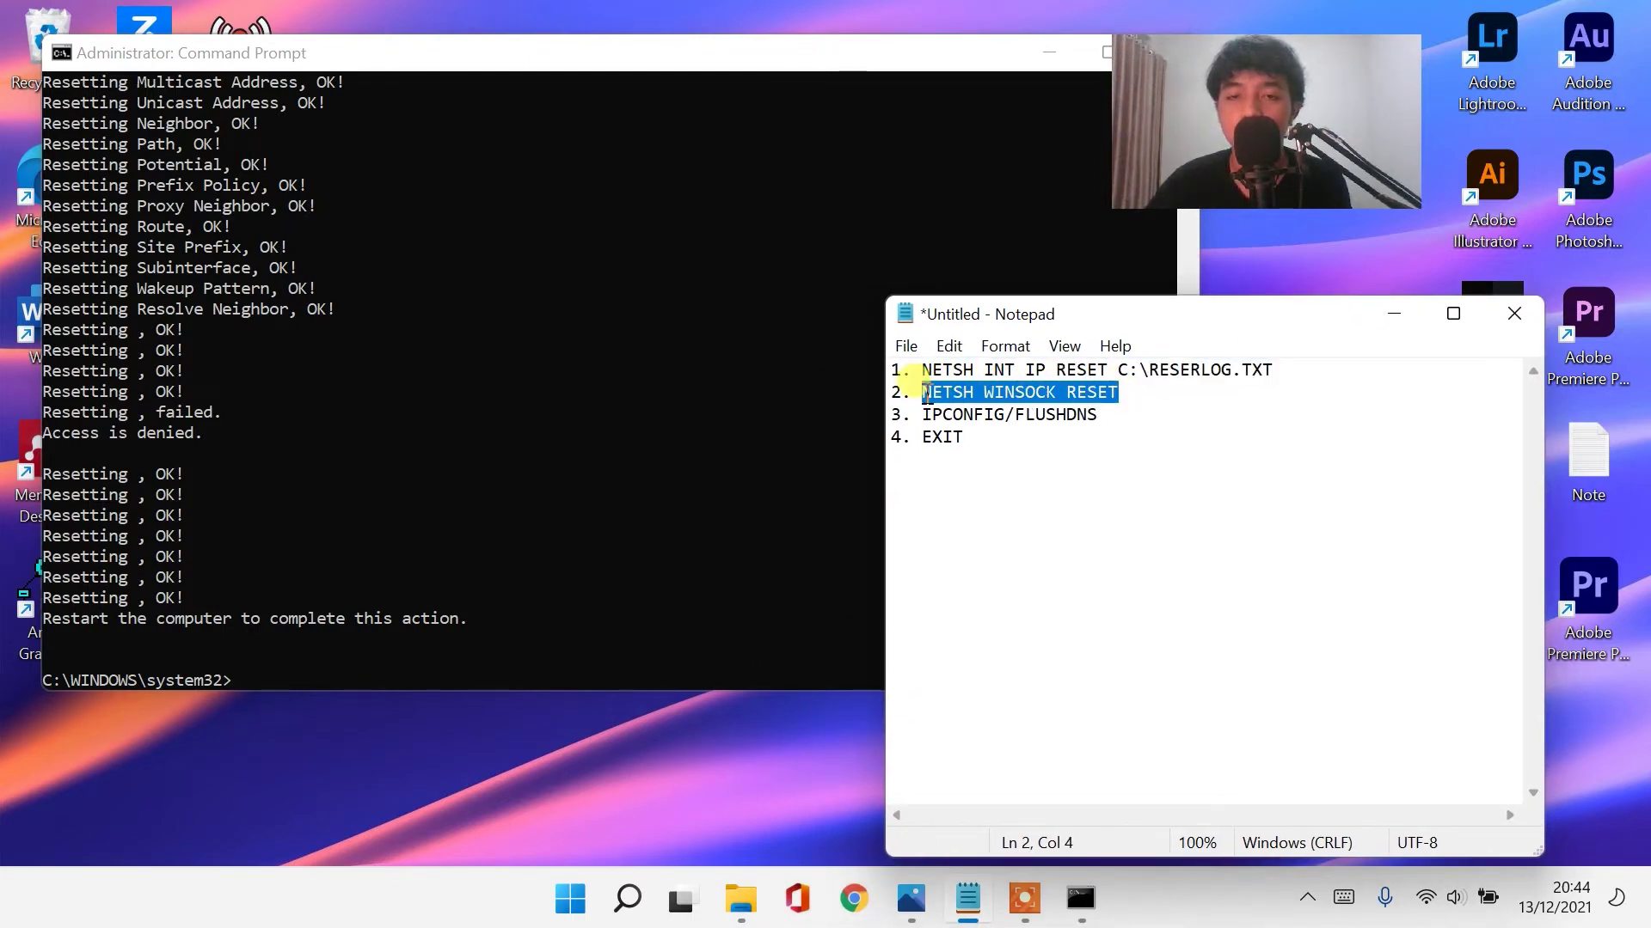
pyautogui.rightClick(935, 392)
pyautogui.click(984, 477)
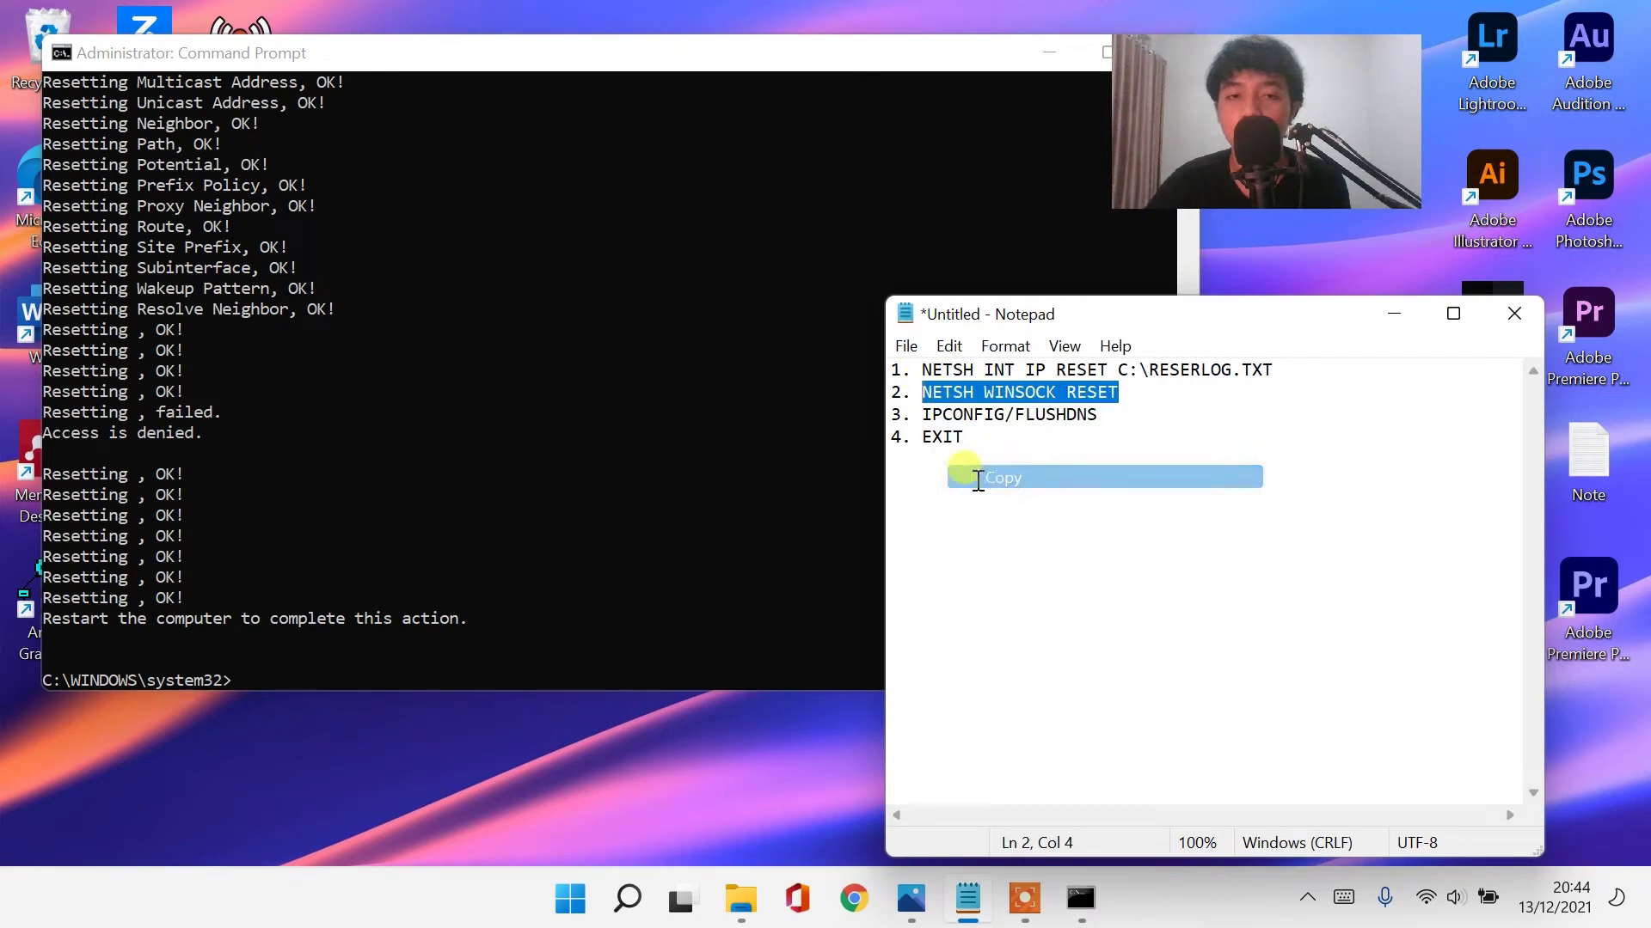
pyautogui.click(272, 669)
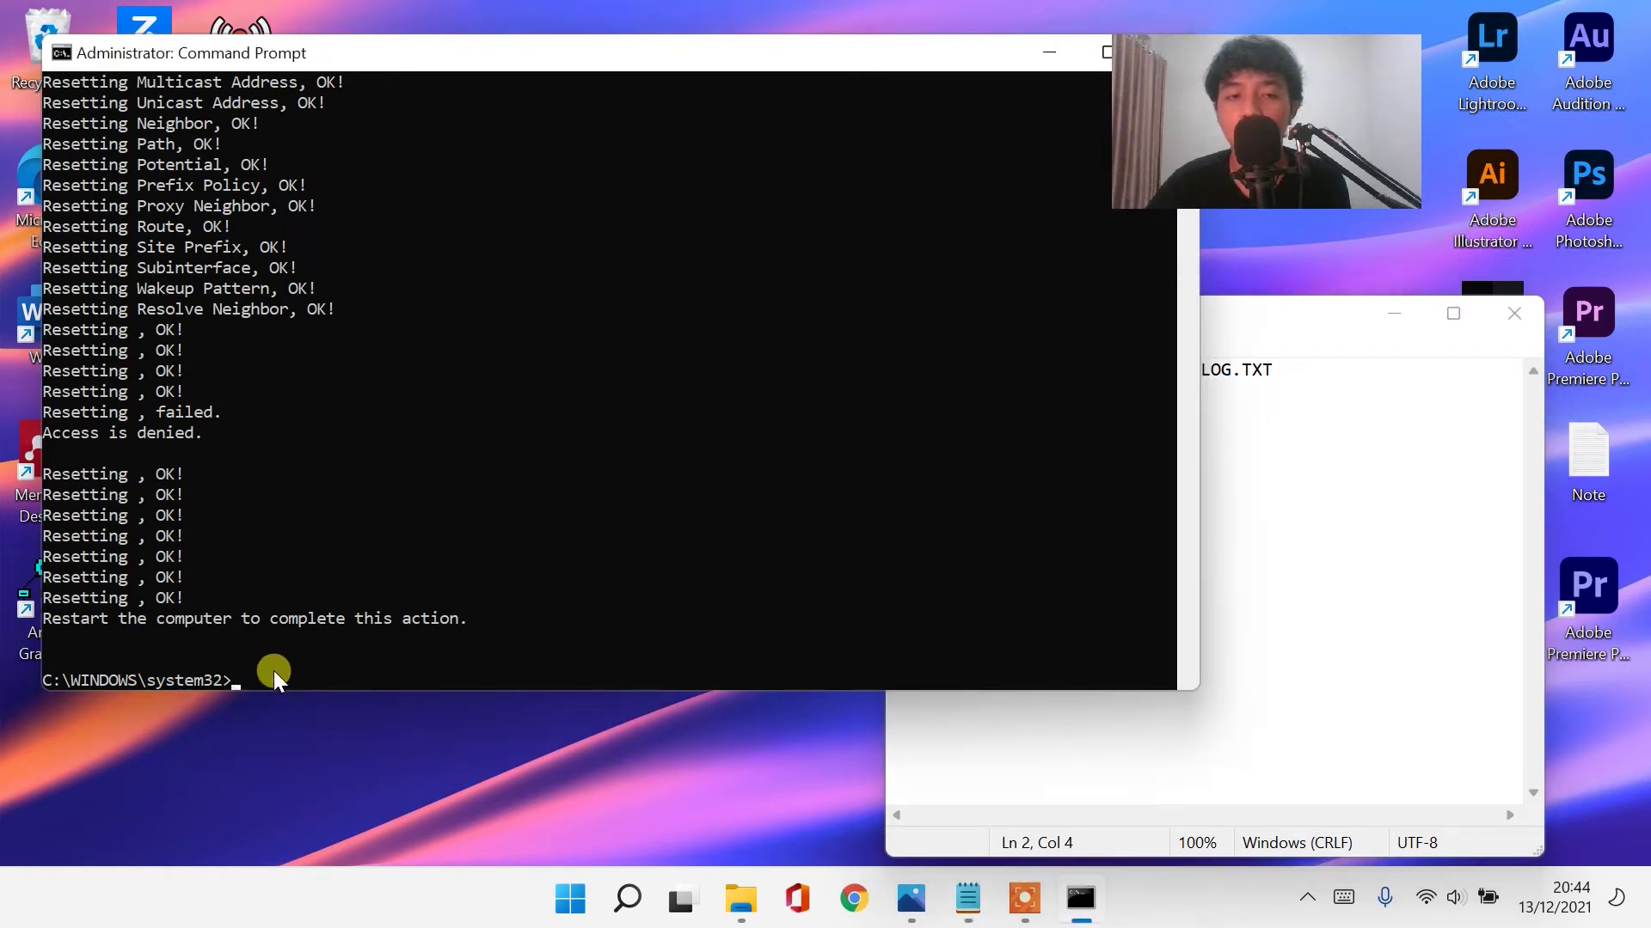
pyautogui.rightClick(274, 670)
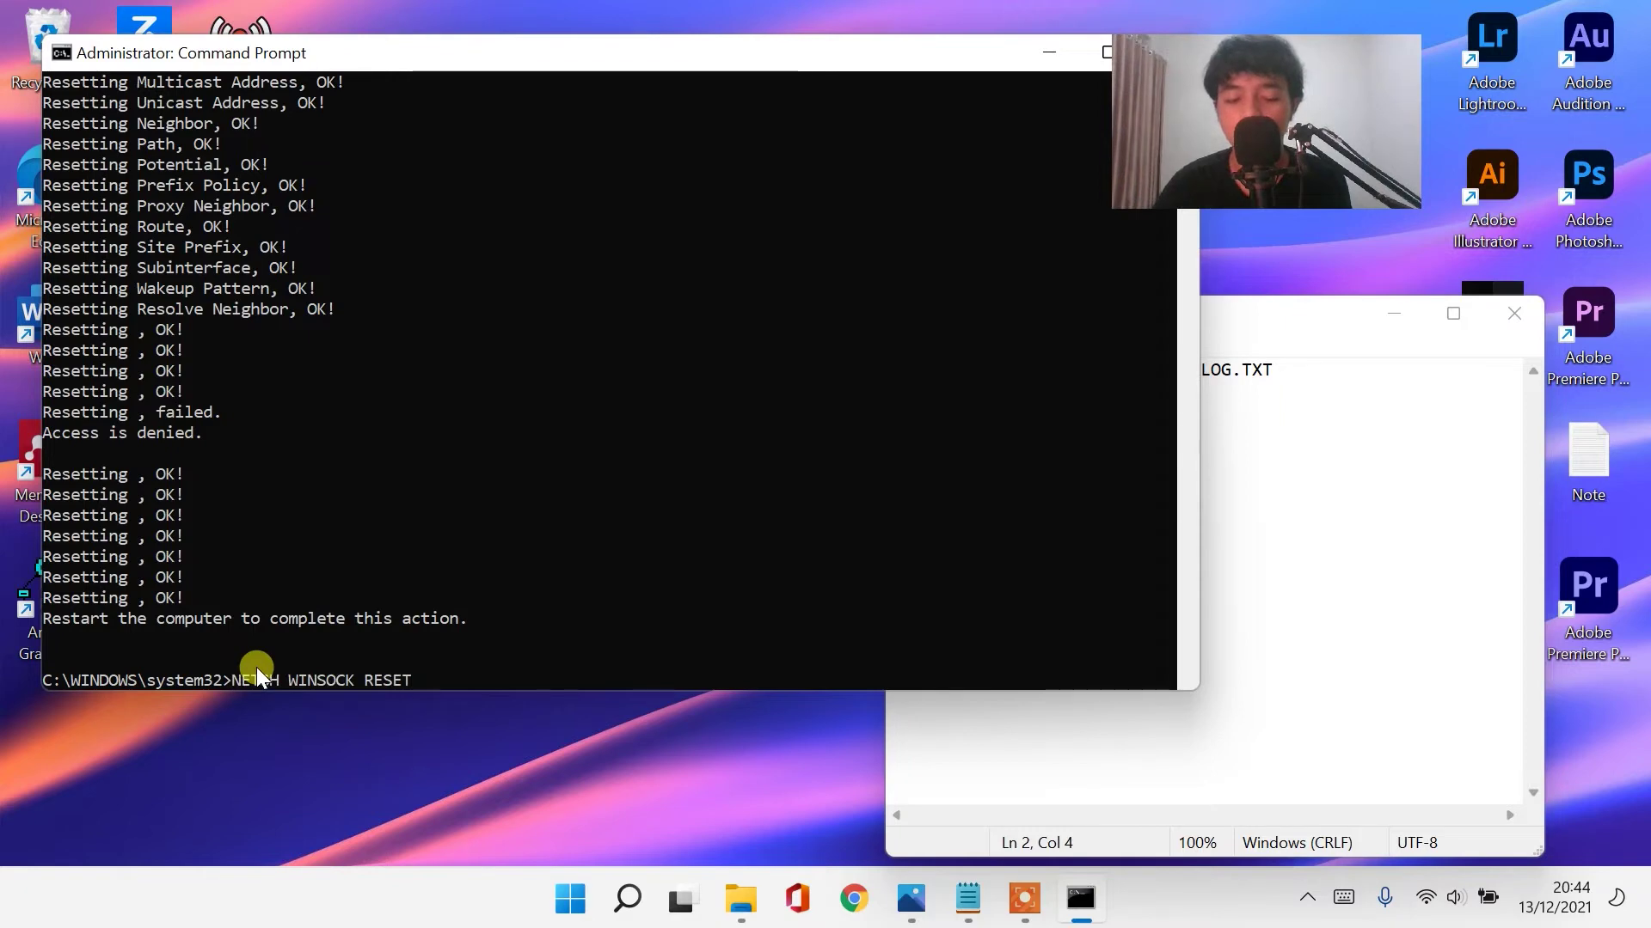
pyautogui.press('Return')
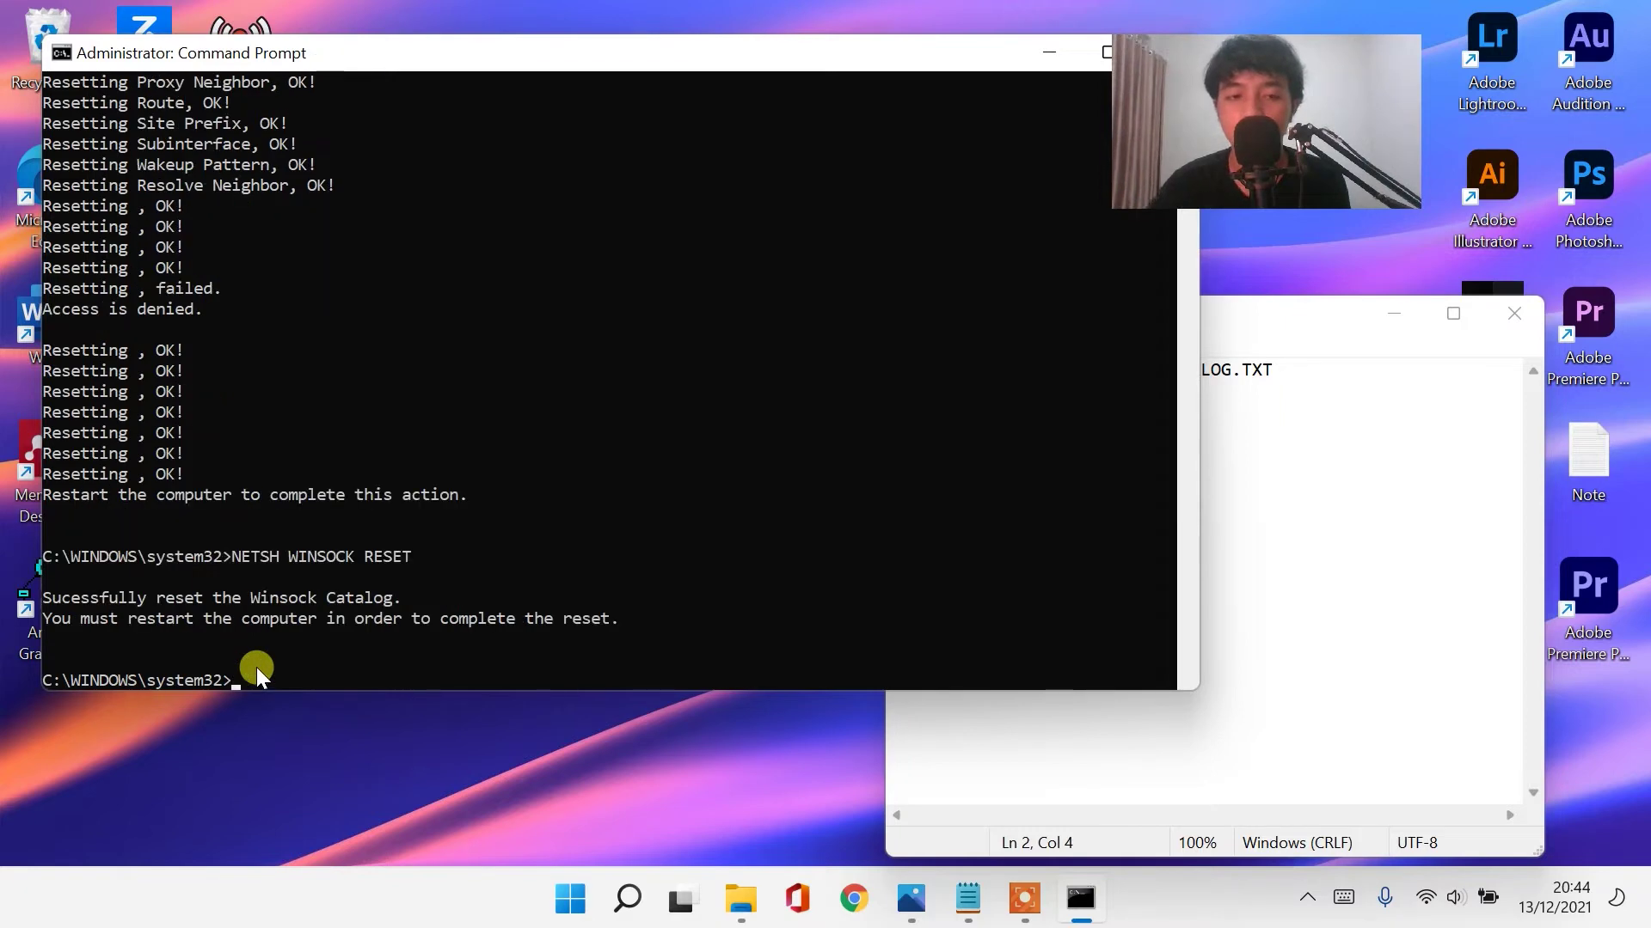
# Copy IPCONFIG/FLUSHDNS from the Notepad list and run it in Command Prompt.
pyautogui.click(1202, 451)
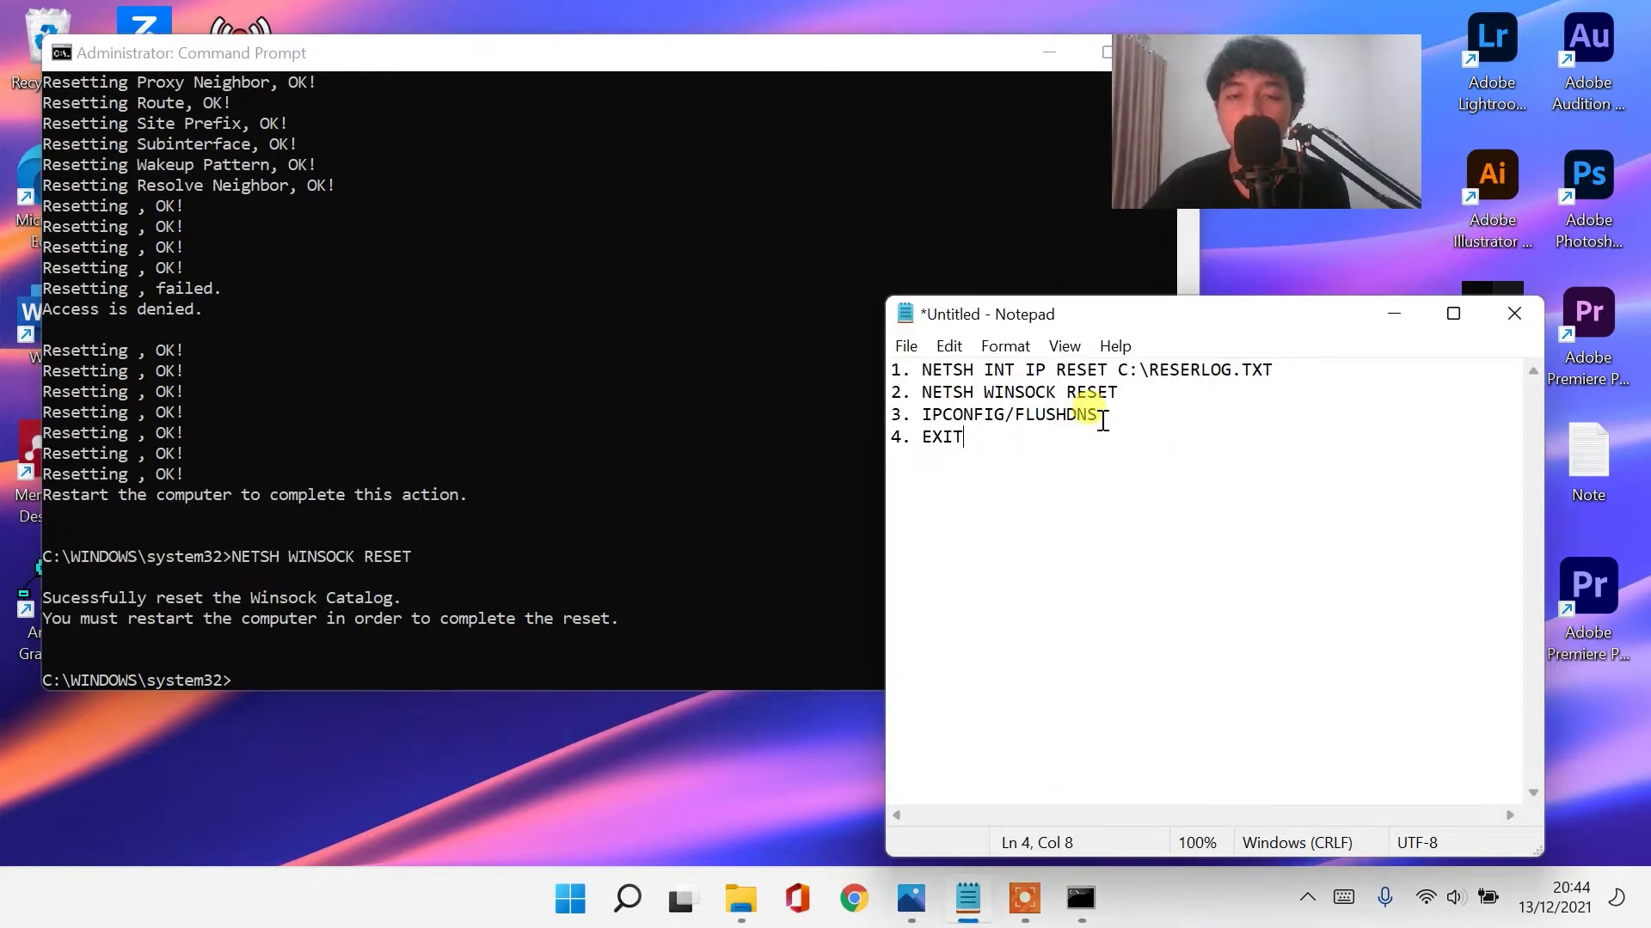
pyautogui.moveTo(1103, 421); pyautogui.dragTo(920, 426)
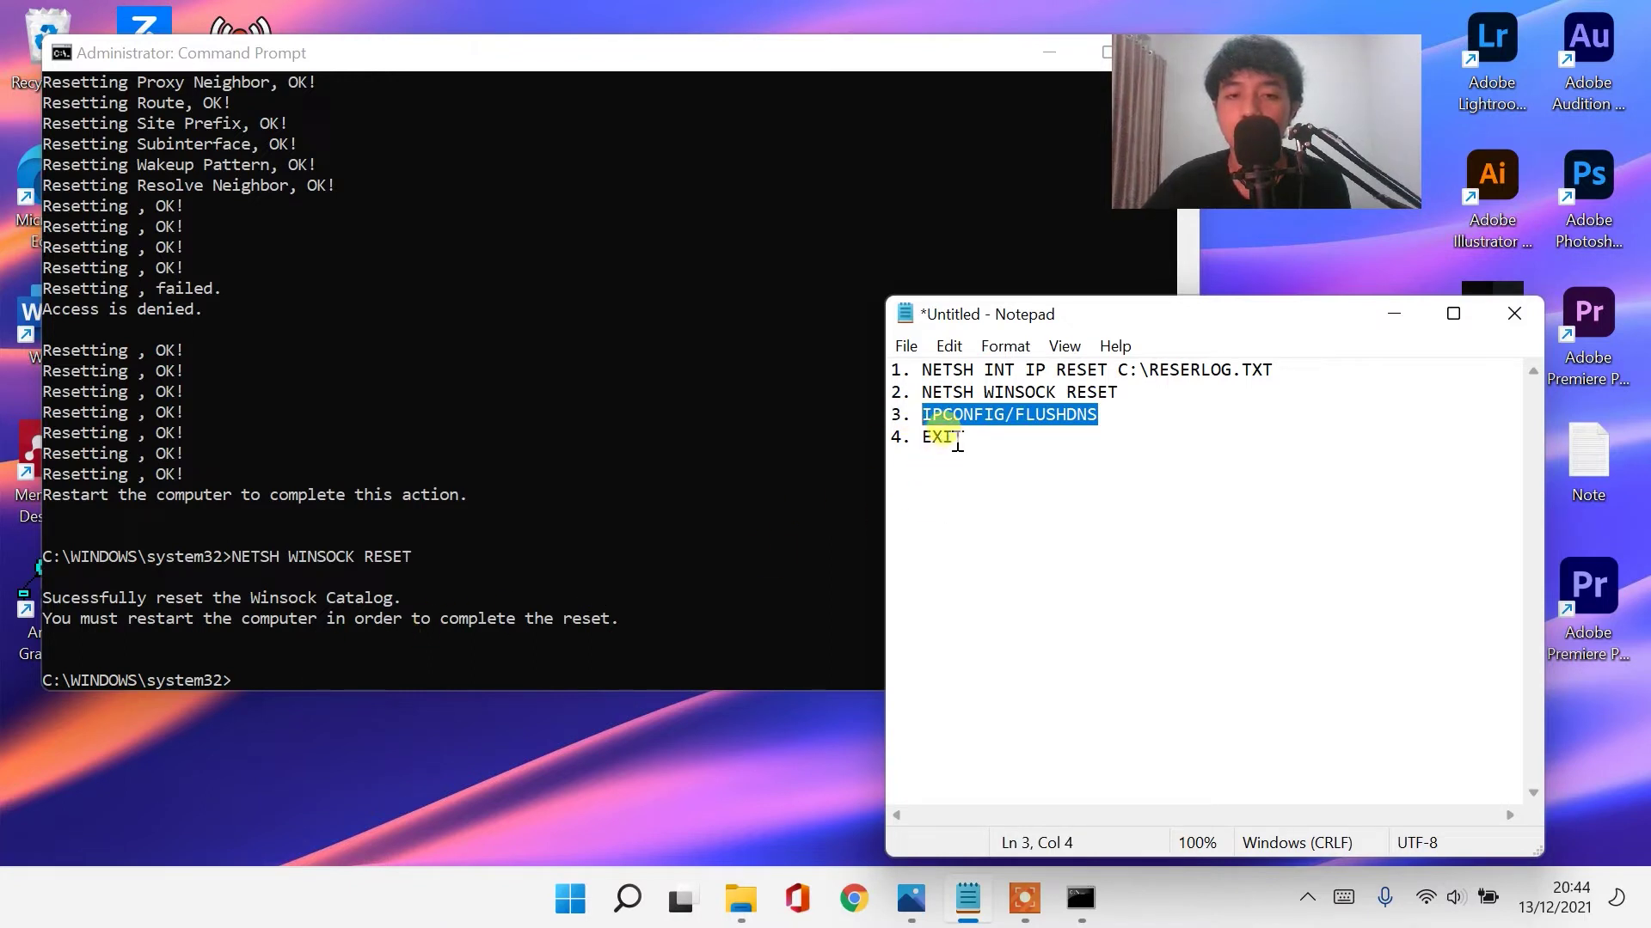
pyautogui.rightClick(956, 420)
pyautogui.click(1002, 503)
pyautogui.click(250, 673)
pyautogui.hotkey('ctrl', 'v')
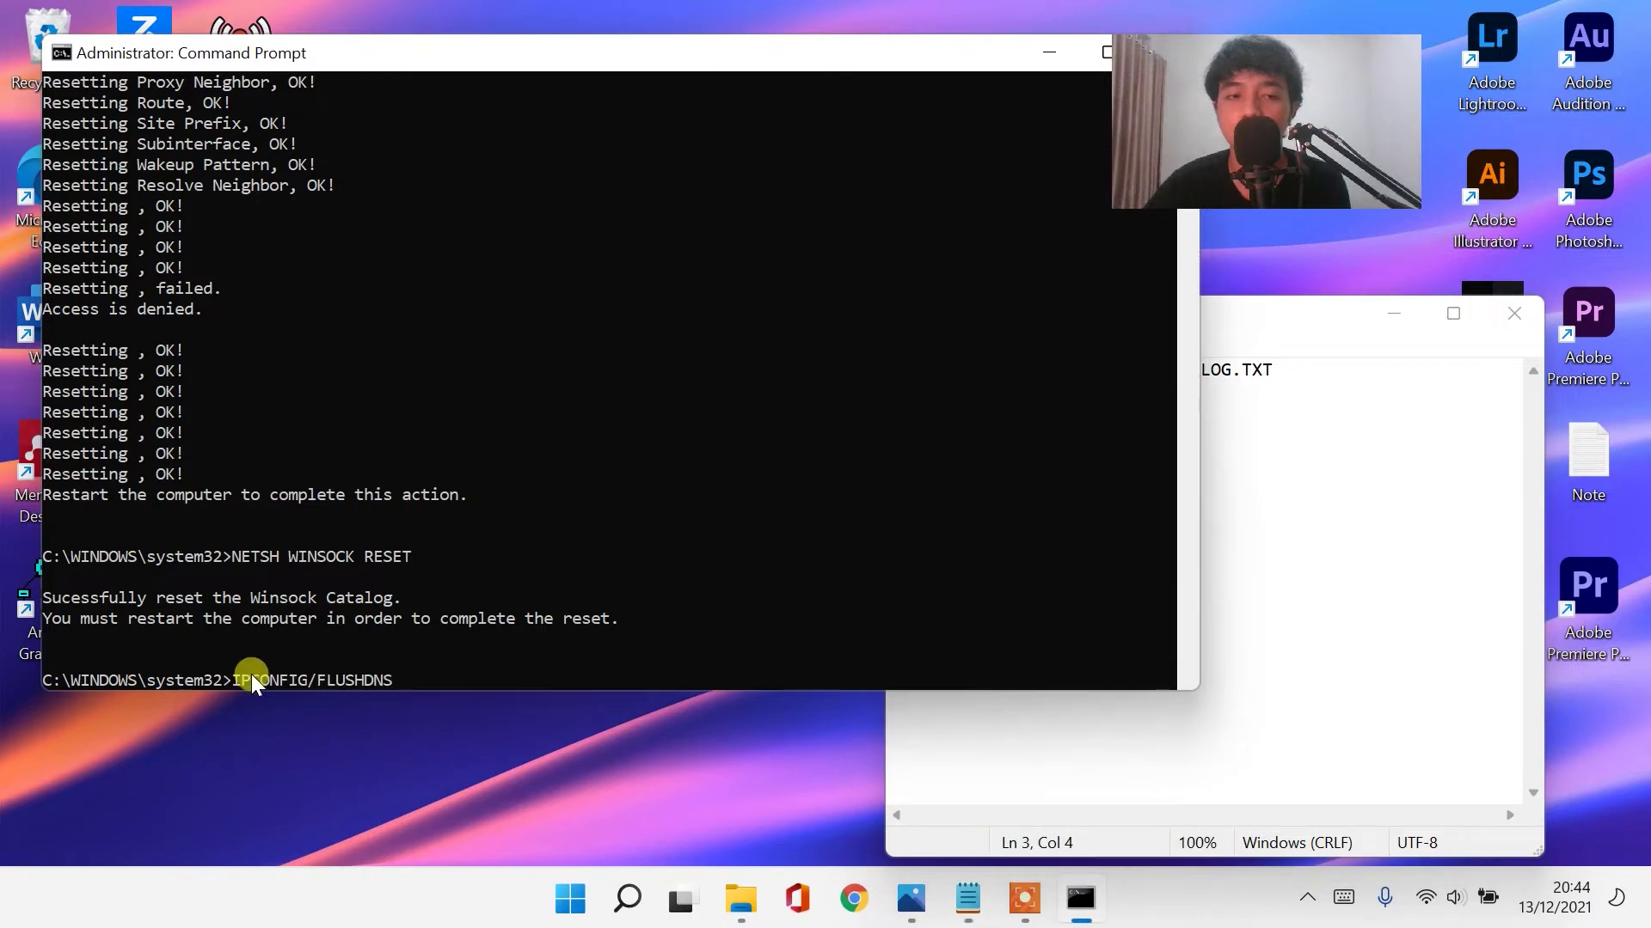
pyautogui.press('Return')
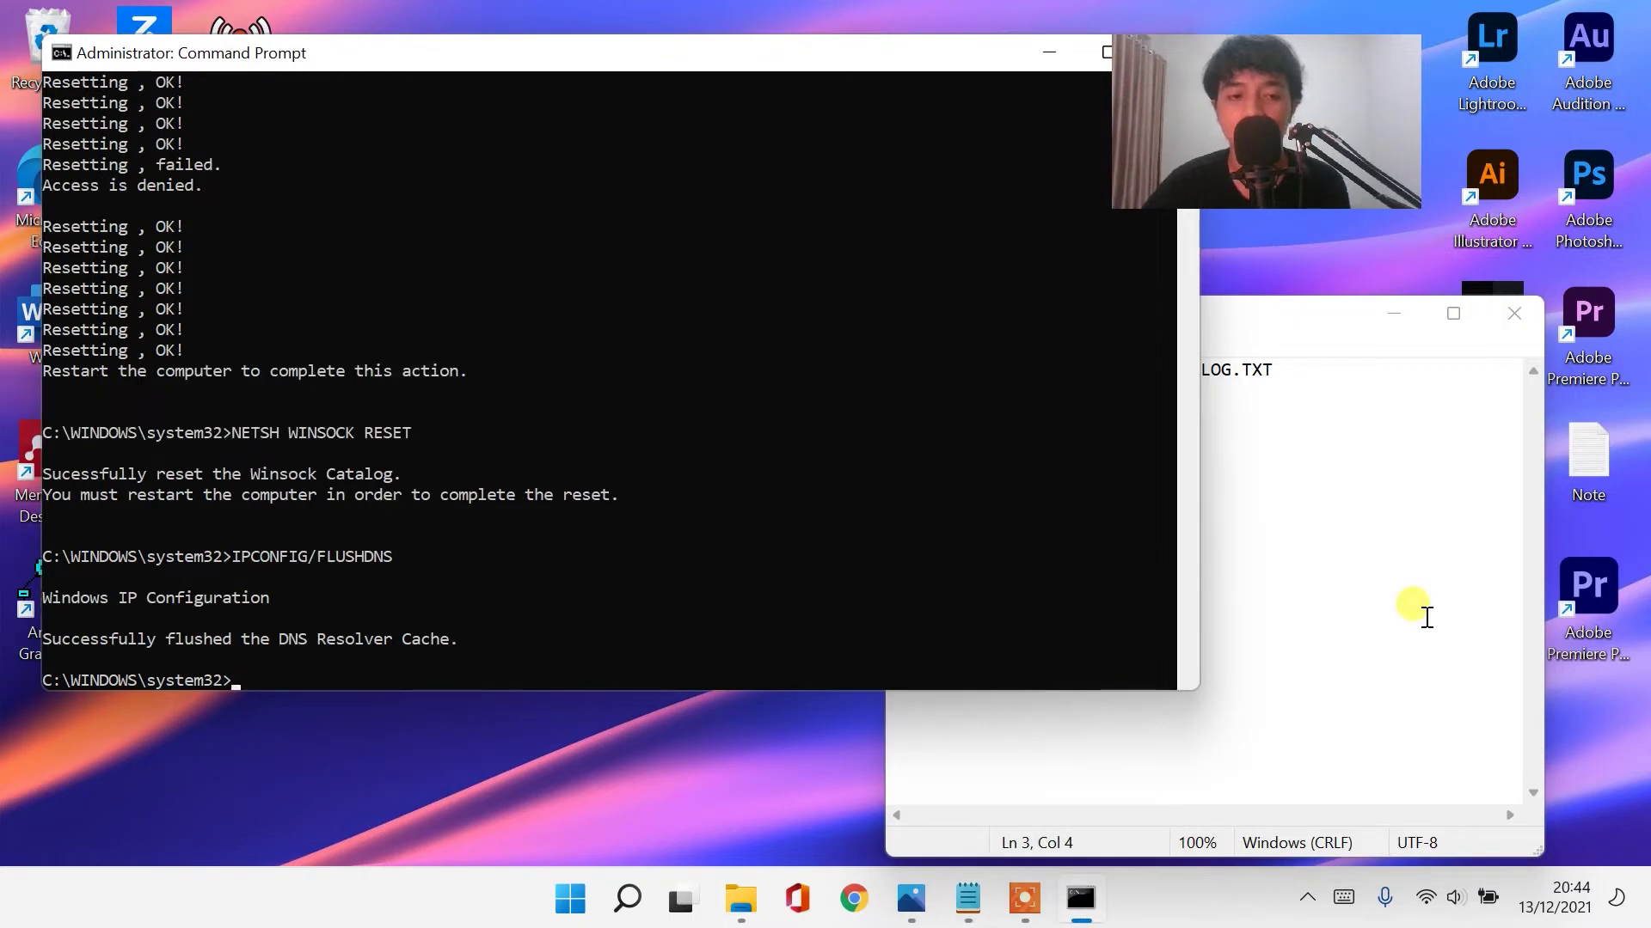
# Copy EXIT from the Notepad list, run it to close Command Prompt, and minimize Notepad.
pyautogui.click(1406, 522)
pyautogui.moveTo(964, 439); pyautogui.dragTo(923, 441)
pyautogui.rightClick(930, 443)
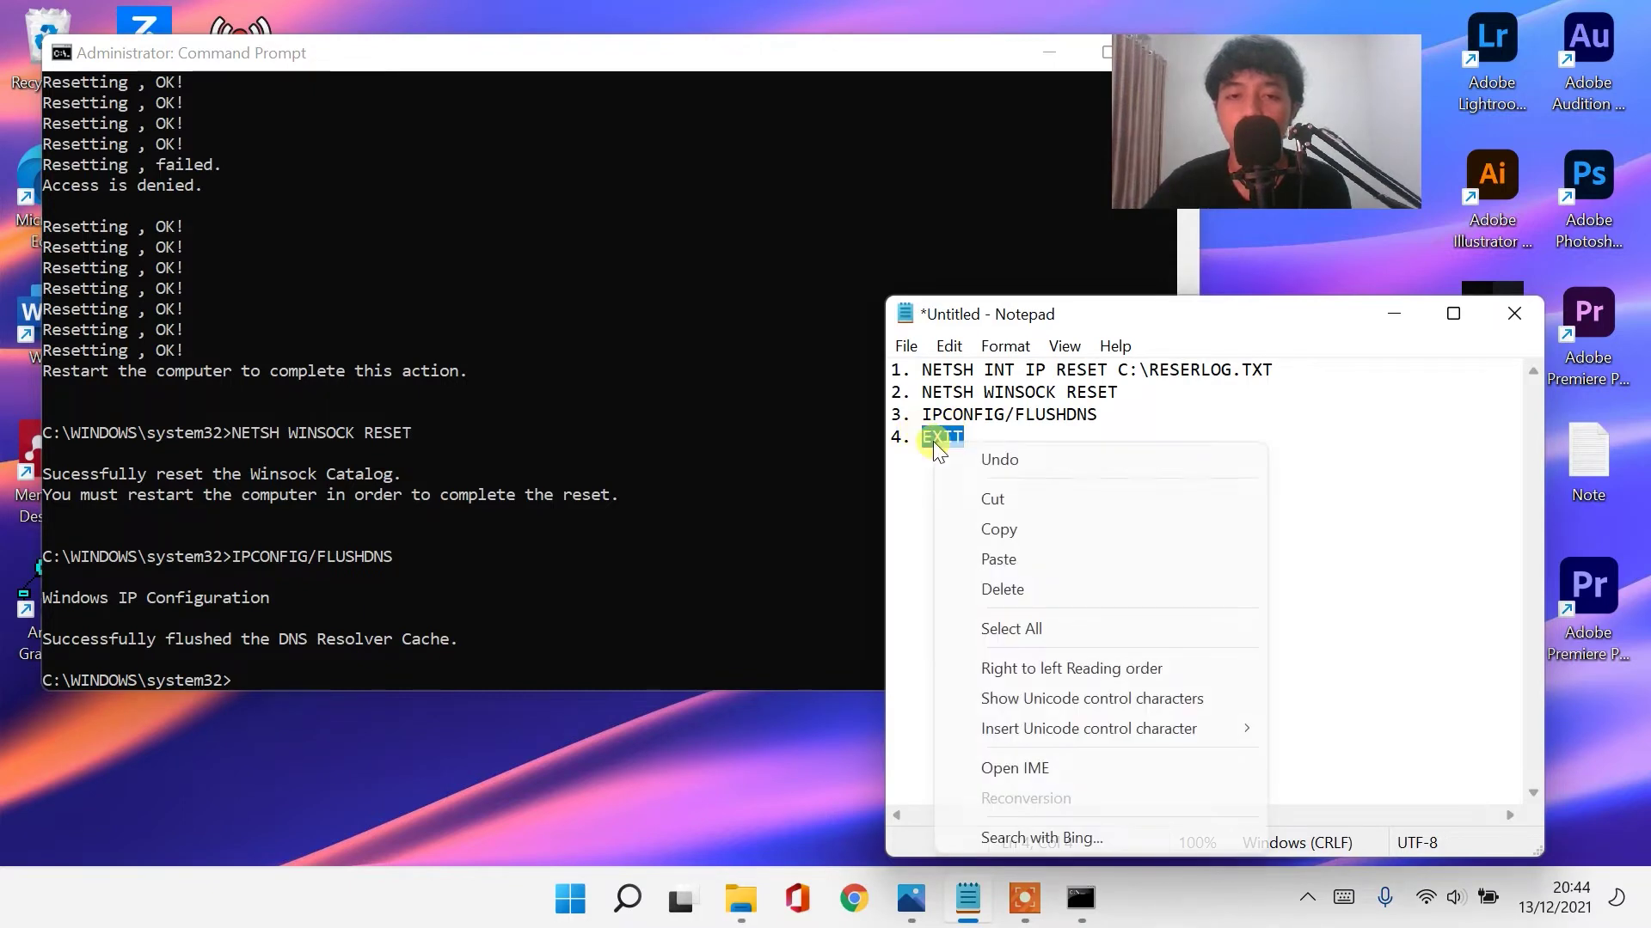
pyautogui.click(974, 520)
pyautogui.click(236, 676)
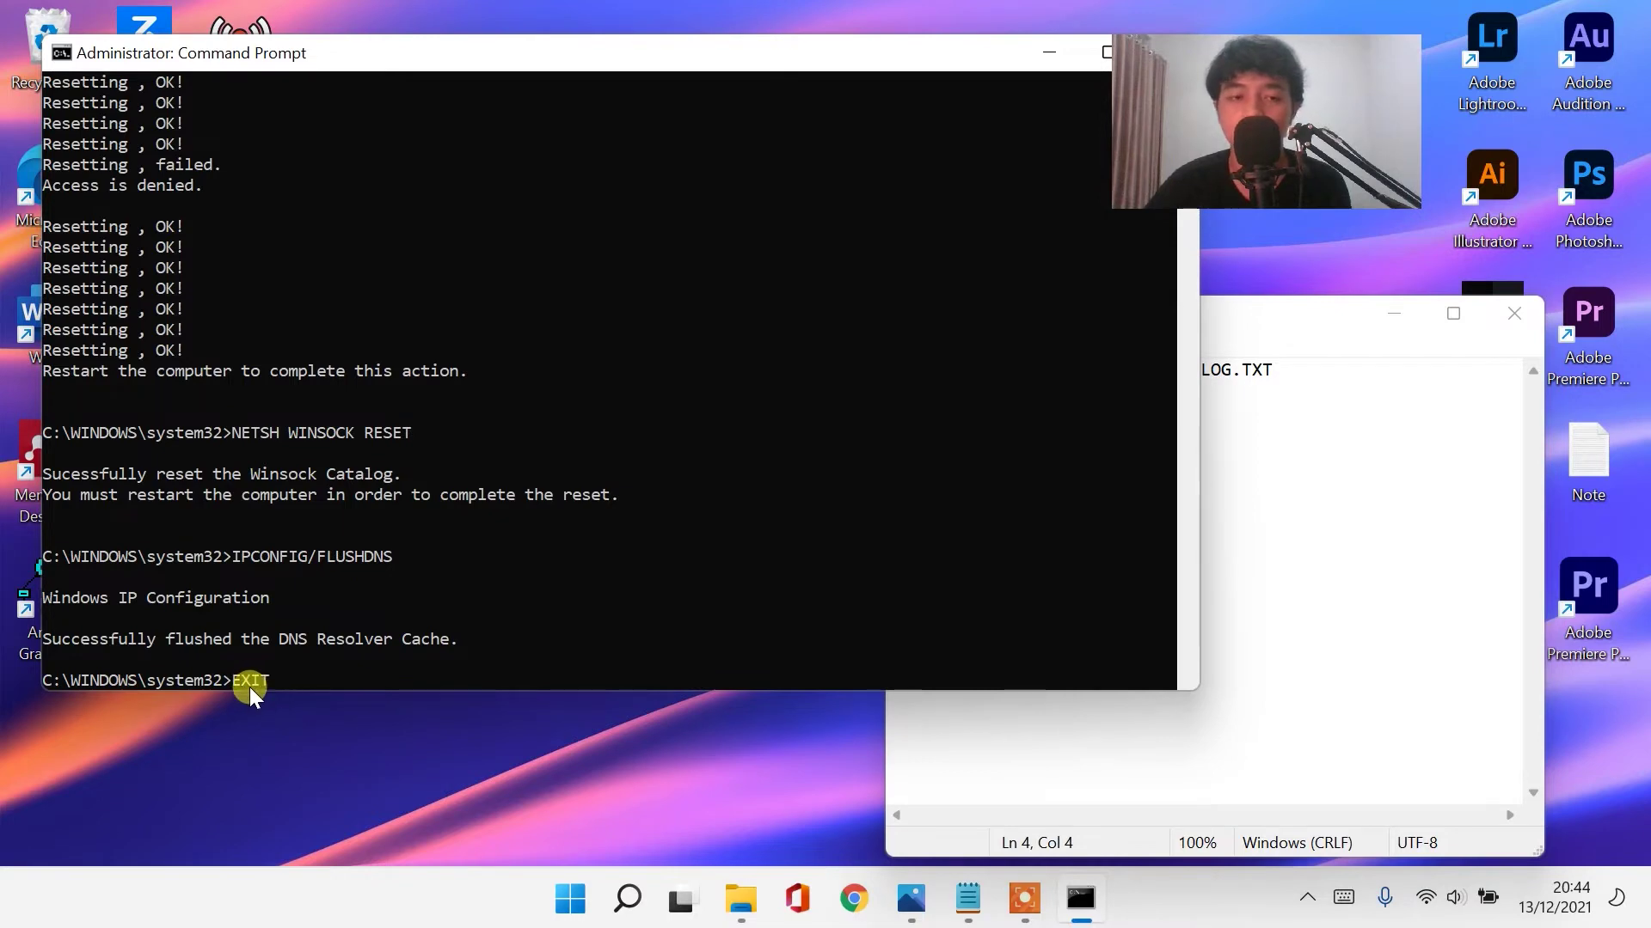
pyautogui.press('Return')
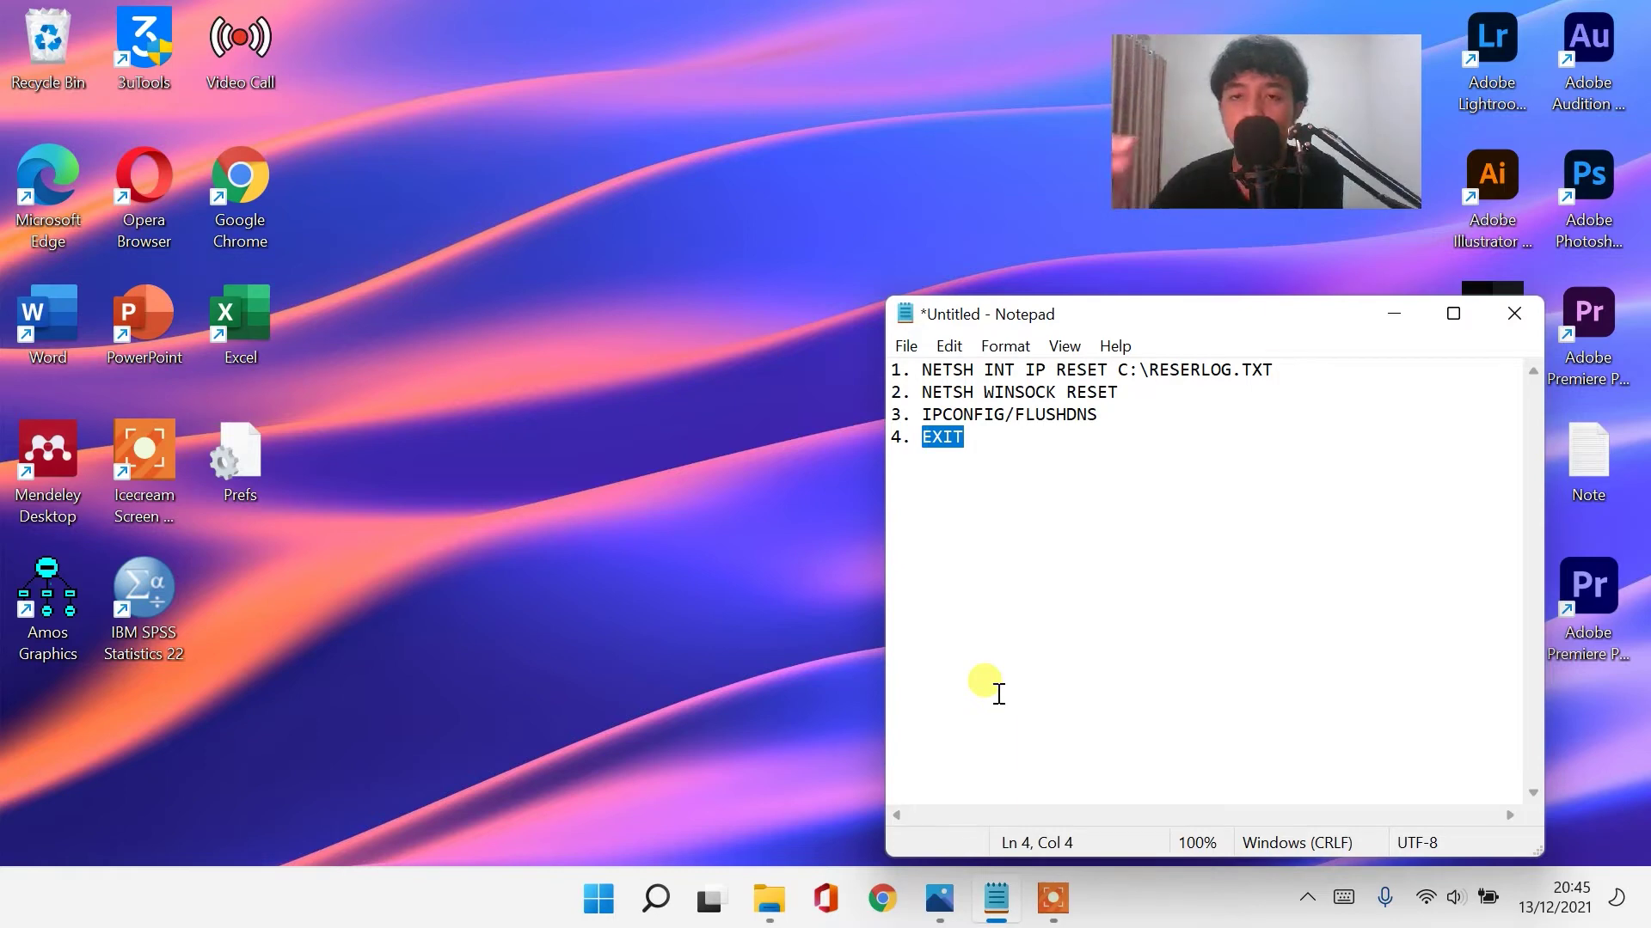
pyautogui.click(1399, 315)
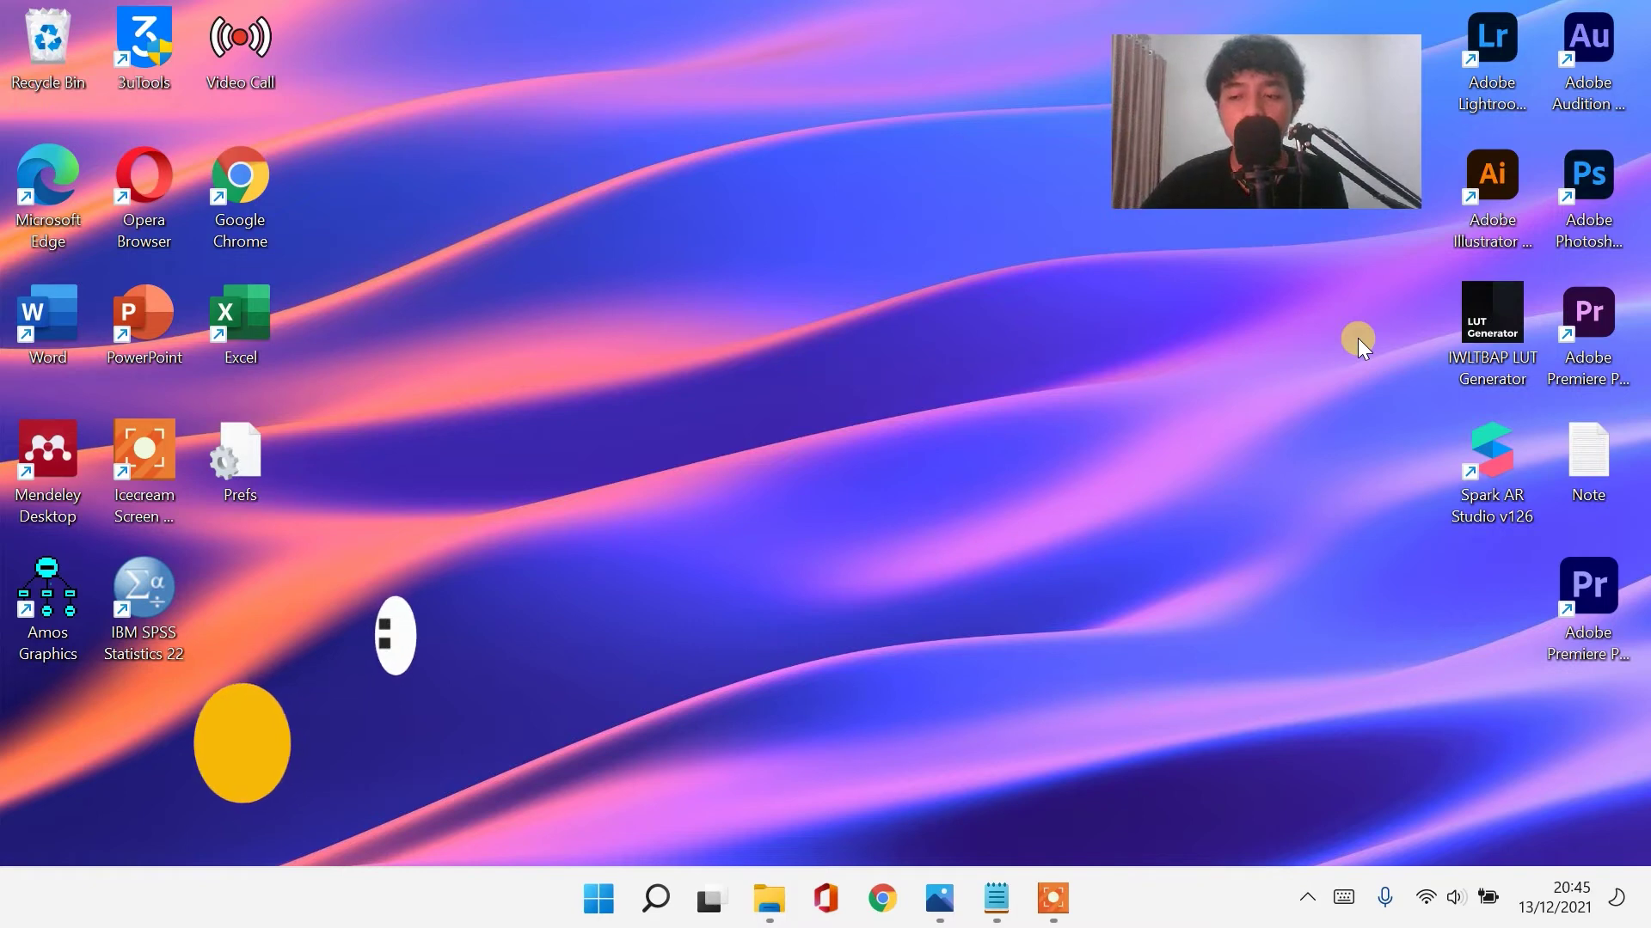
# Open Windows Settings from the desktop and go to the advanced network settings under Network & internet.
pyautogui.rightClick(793, 308)
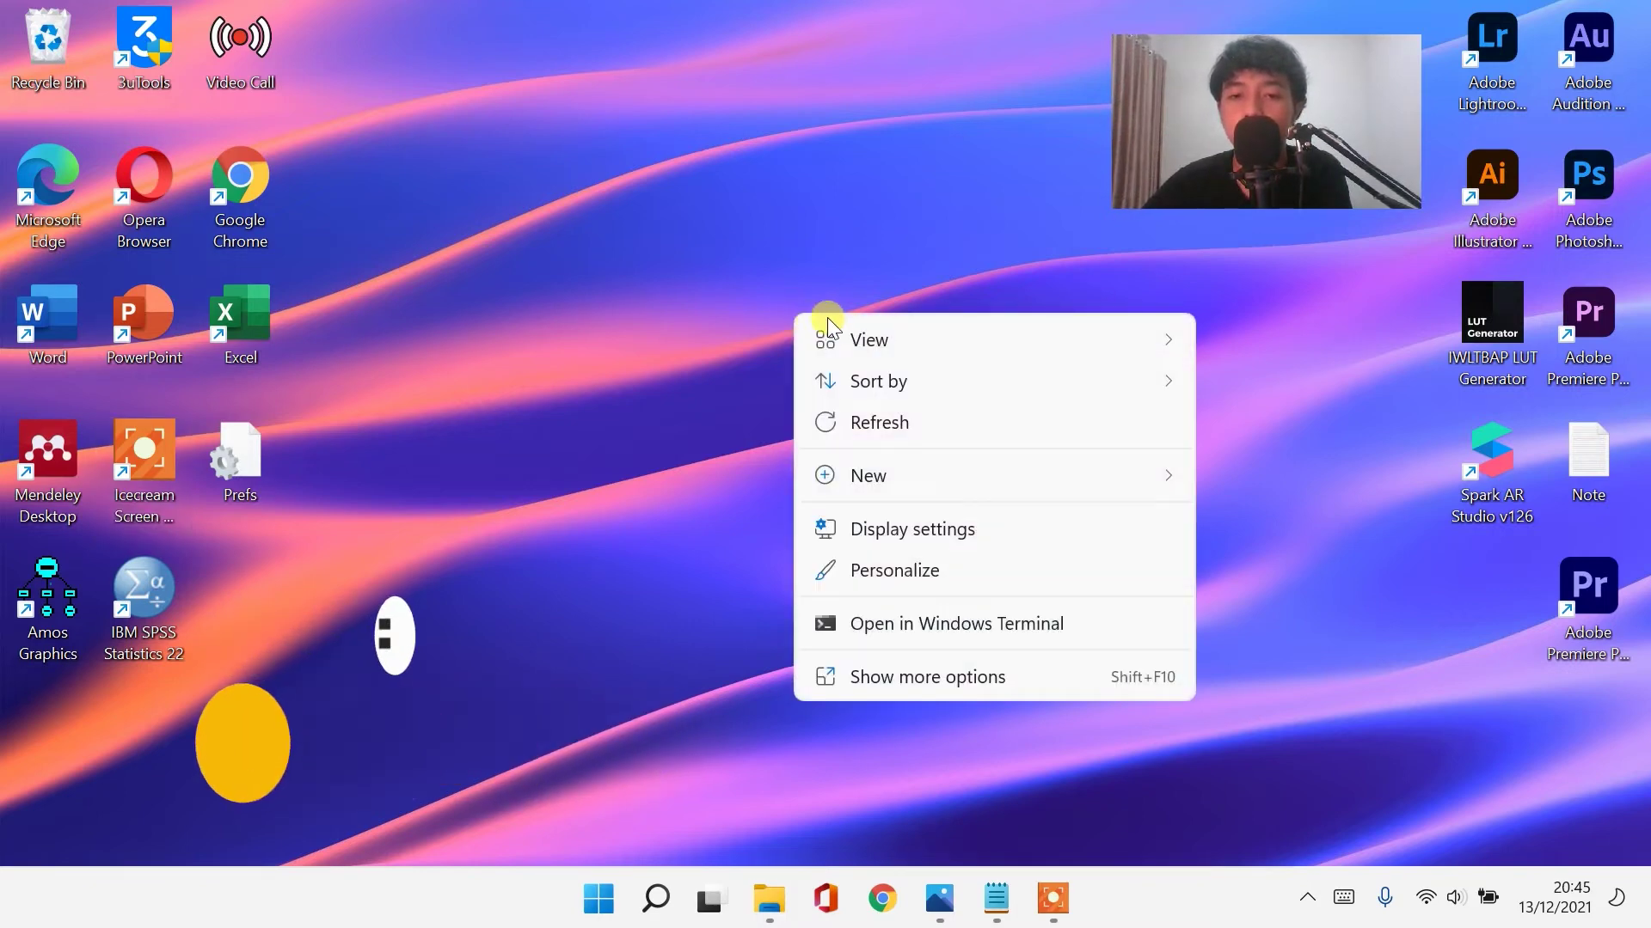
pyautogui.click(971, 570)
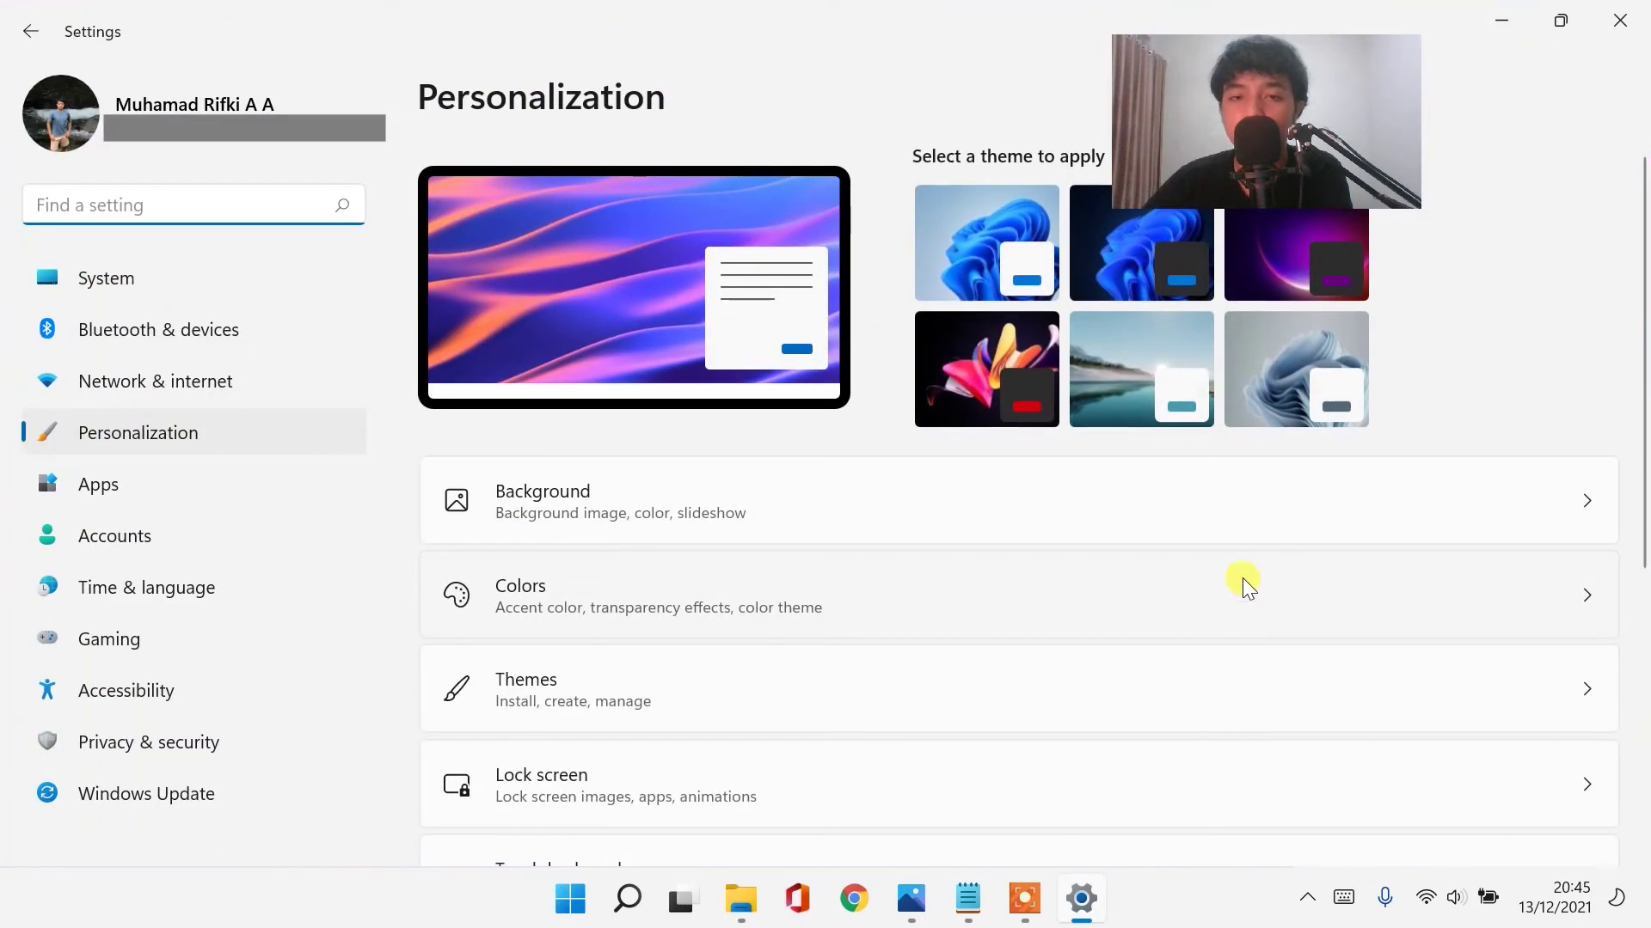
pyautogui.click(127, 394)
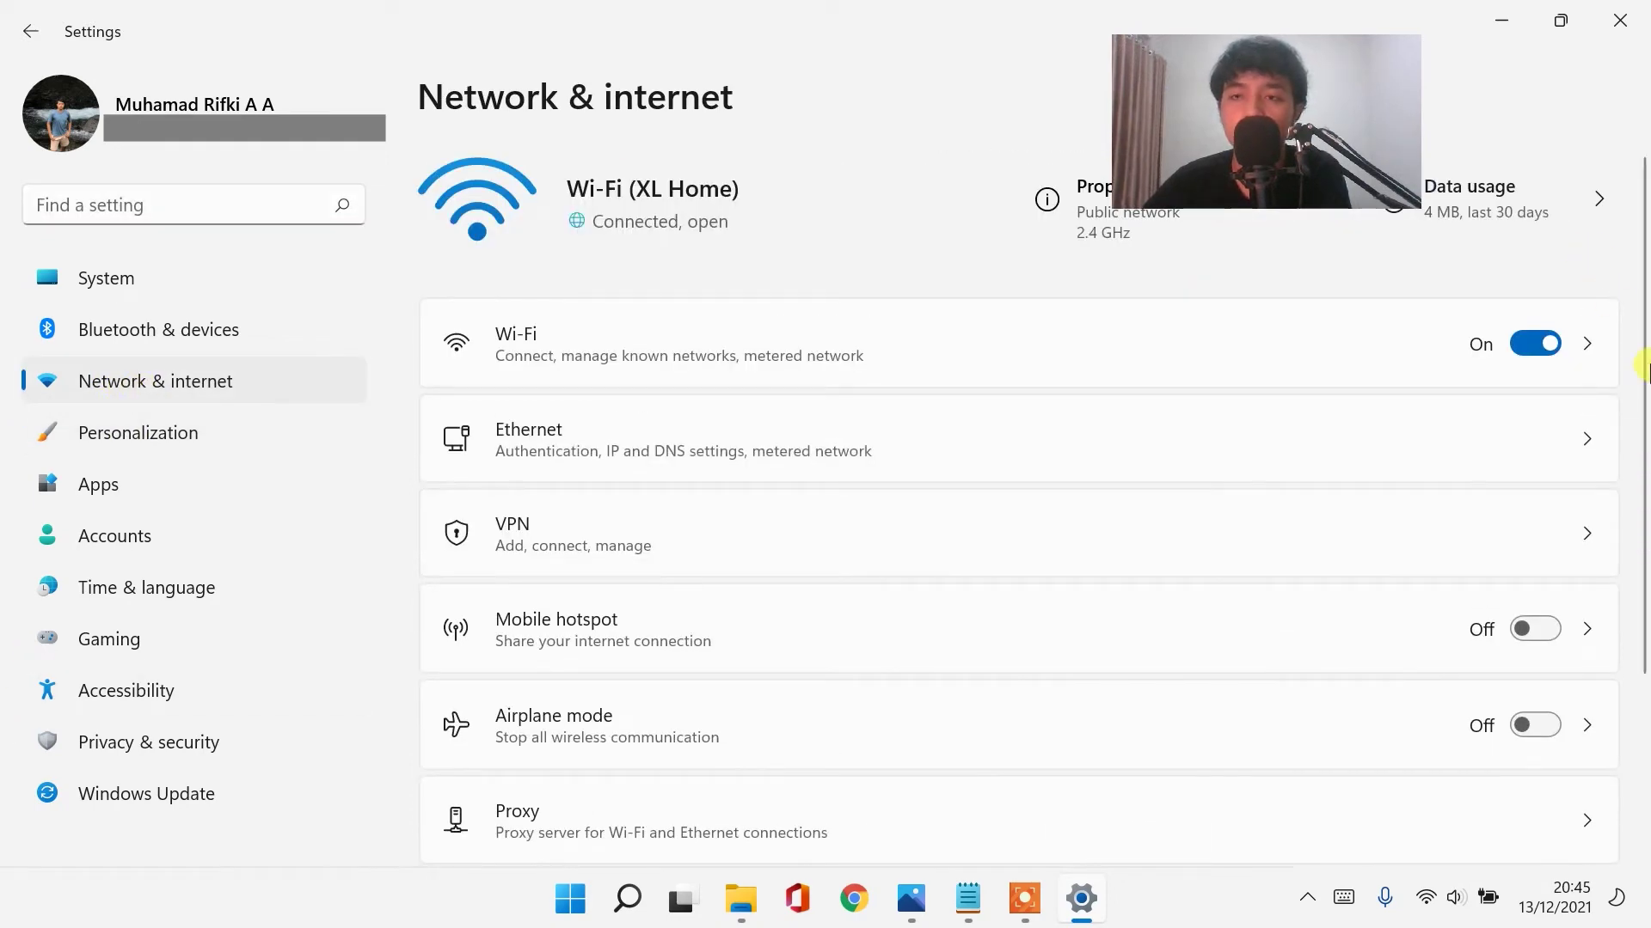
pyautogui.scroll(-3, 1638, 181)
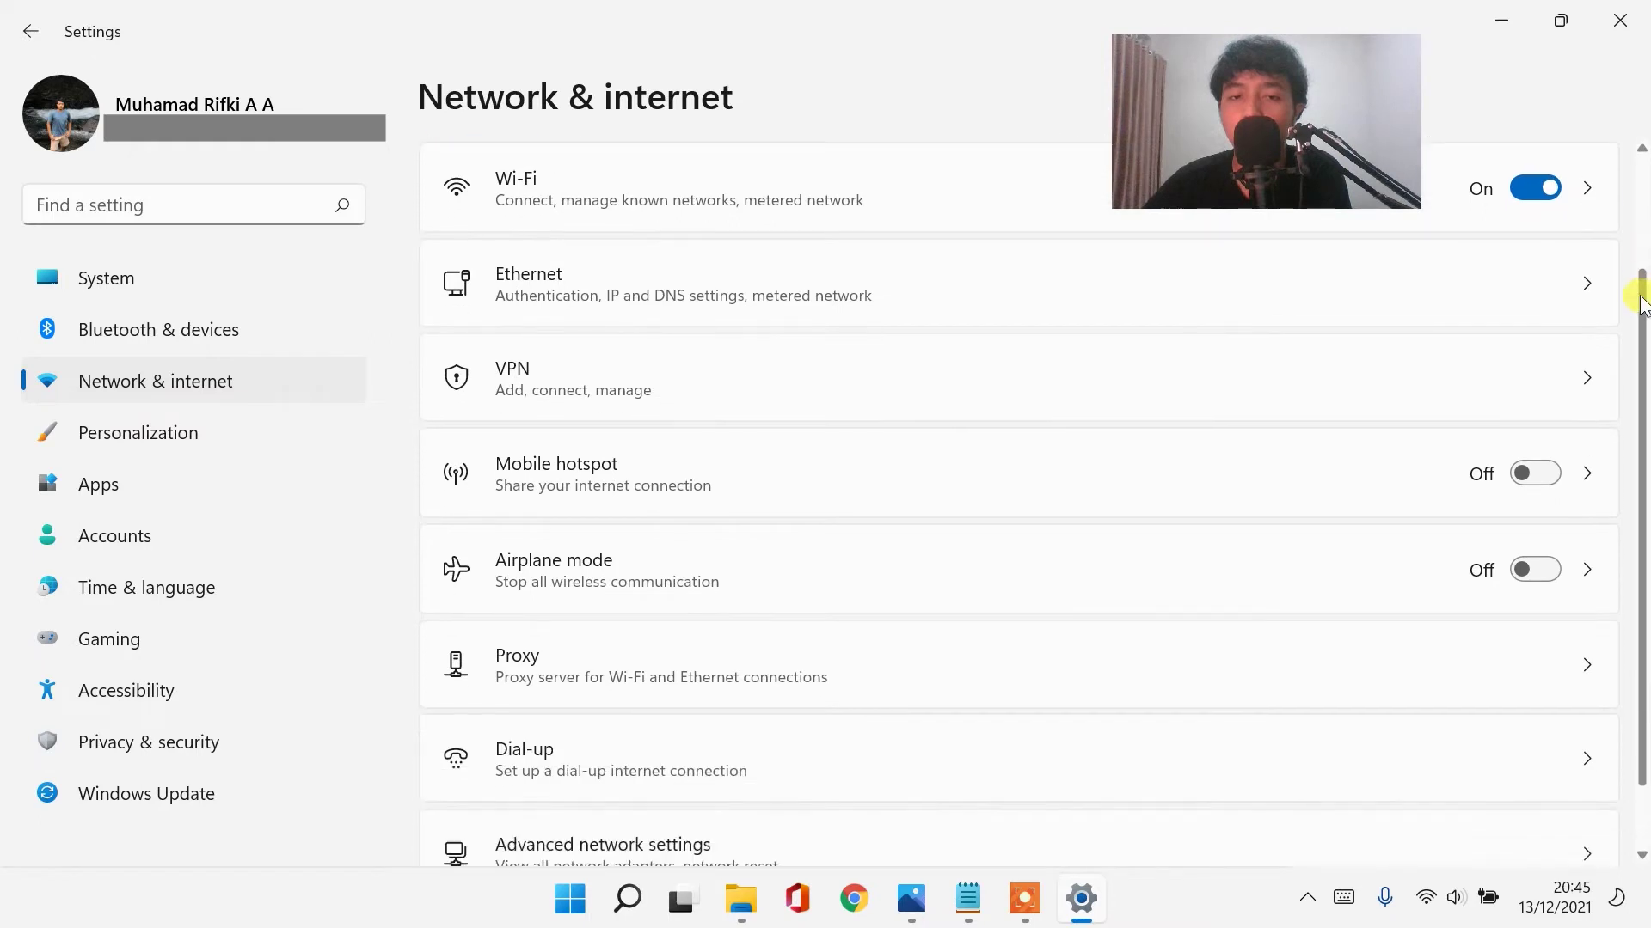
pyautogui.scroll(-2, 1642, 301)
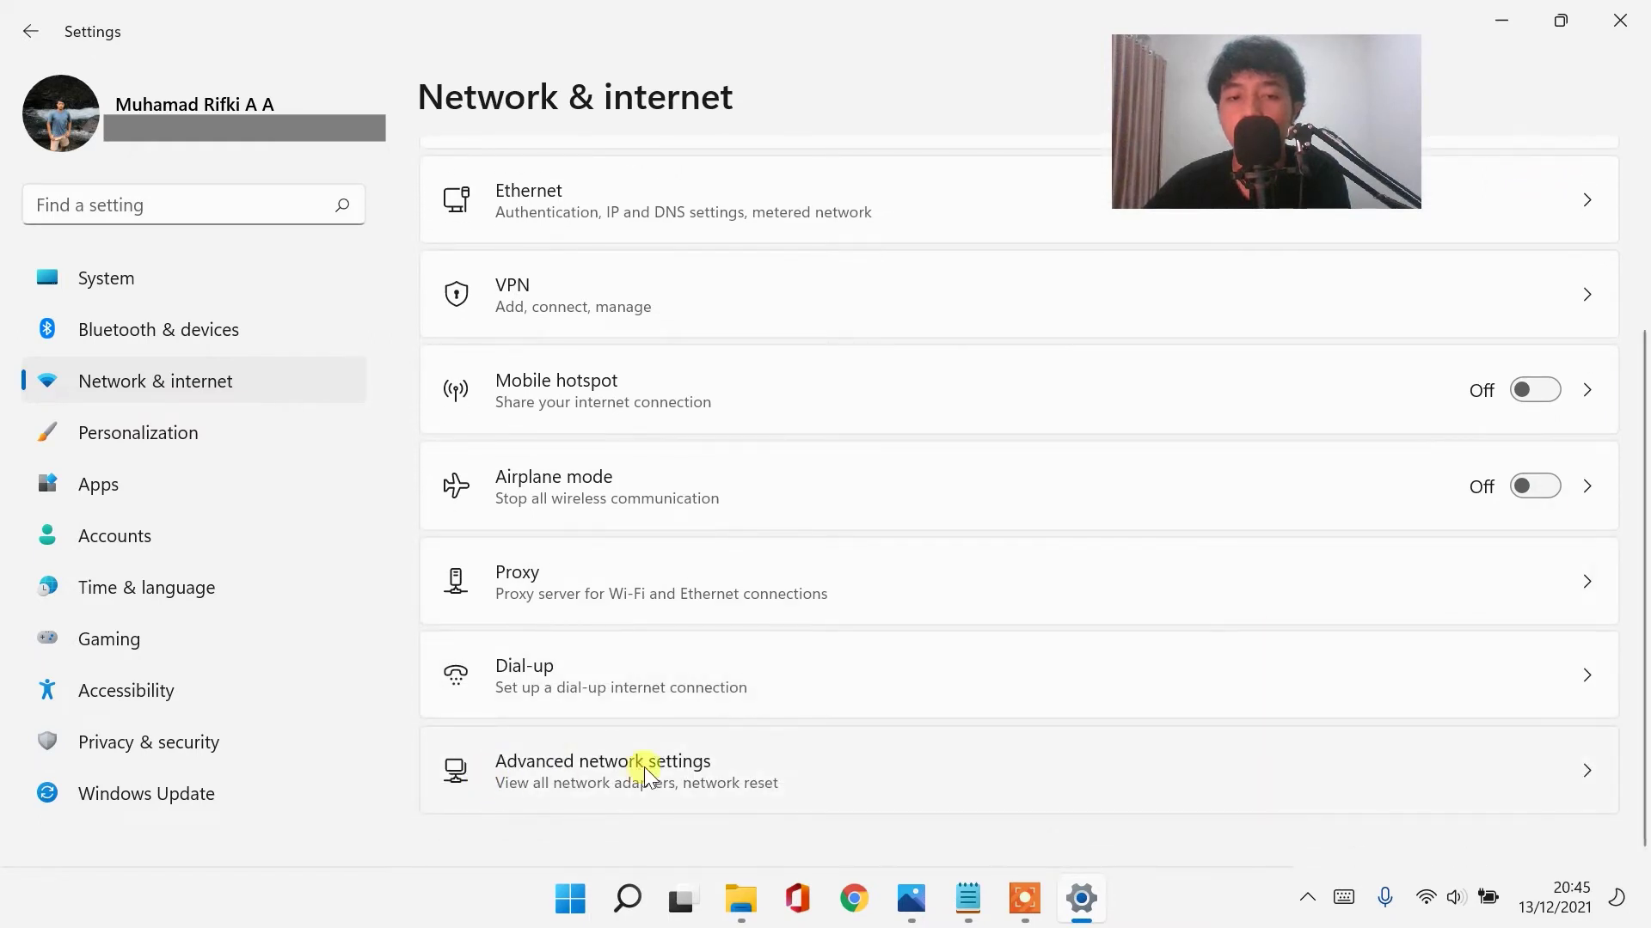
pyautogui.click(666, 771)
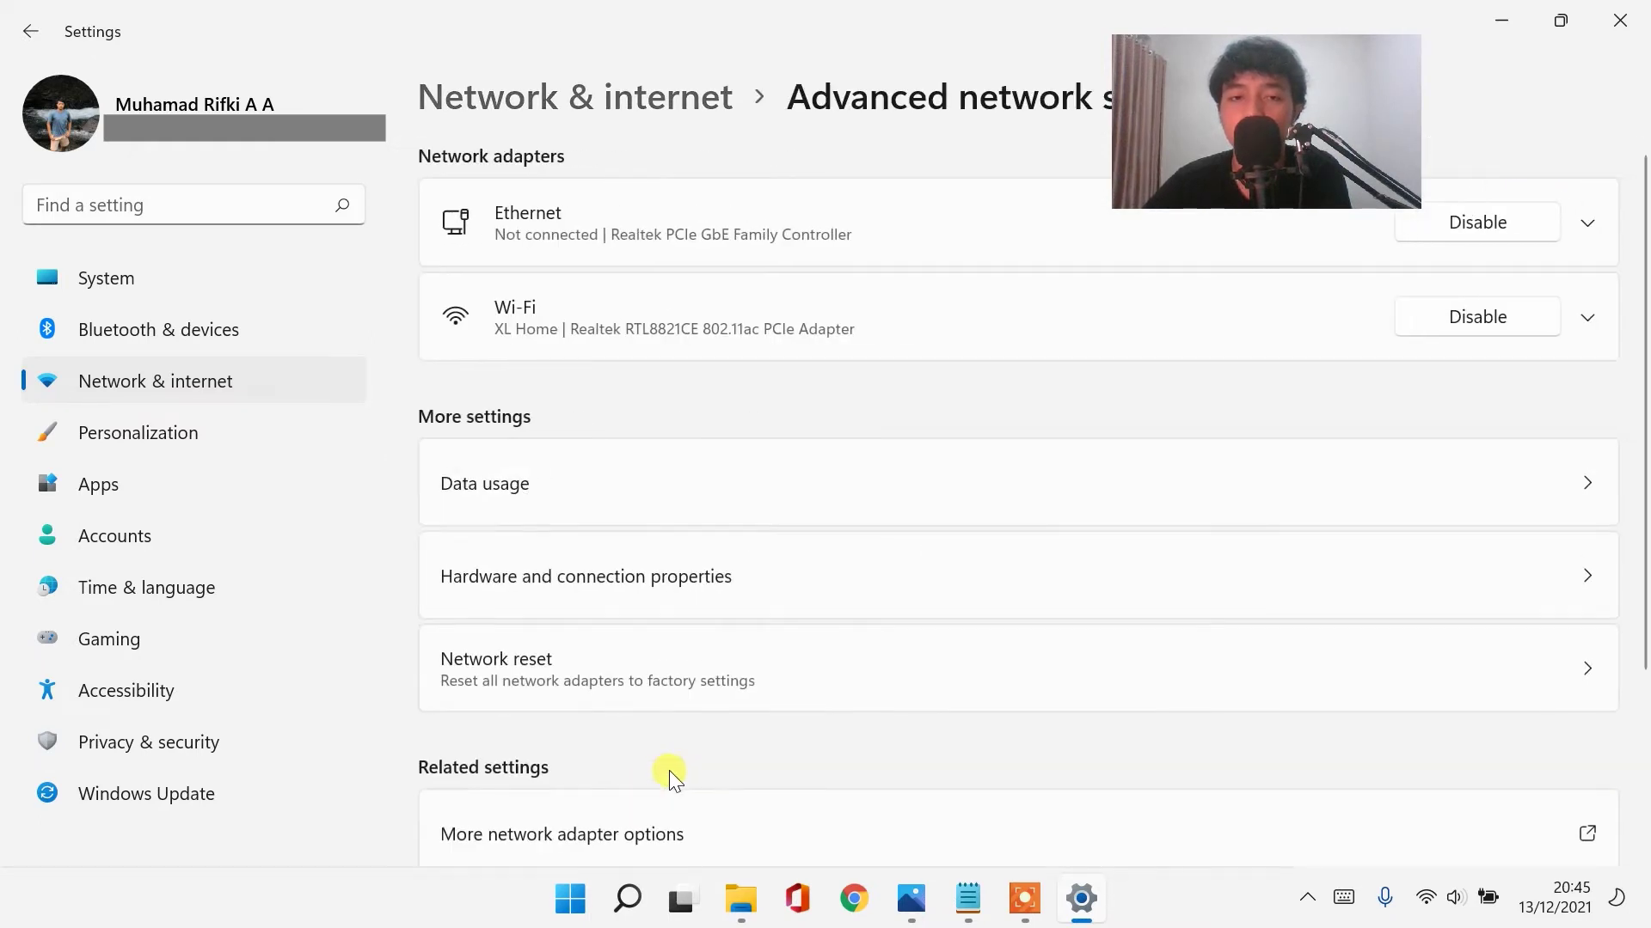
# Run a Network reset of all network adapters and confirm it with Yes.
pyautogui.moveTo(1642, 164); pyautogui.dragTo(1644, 265)
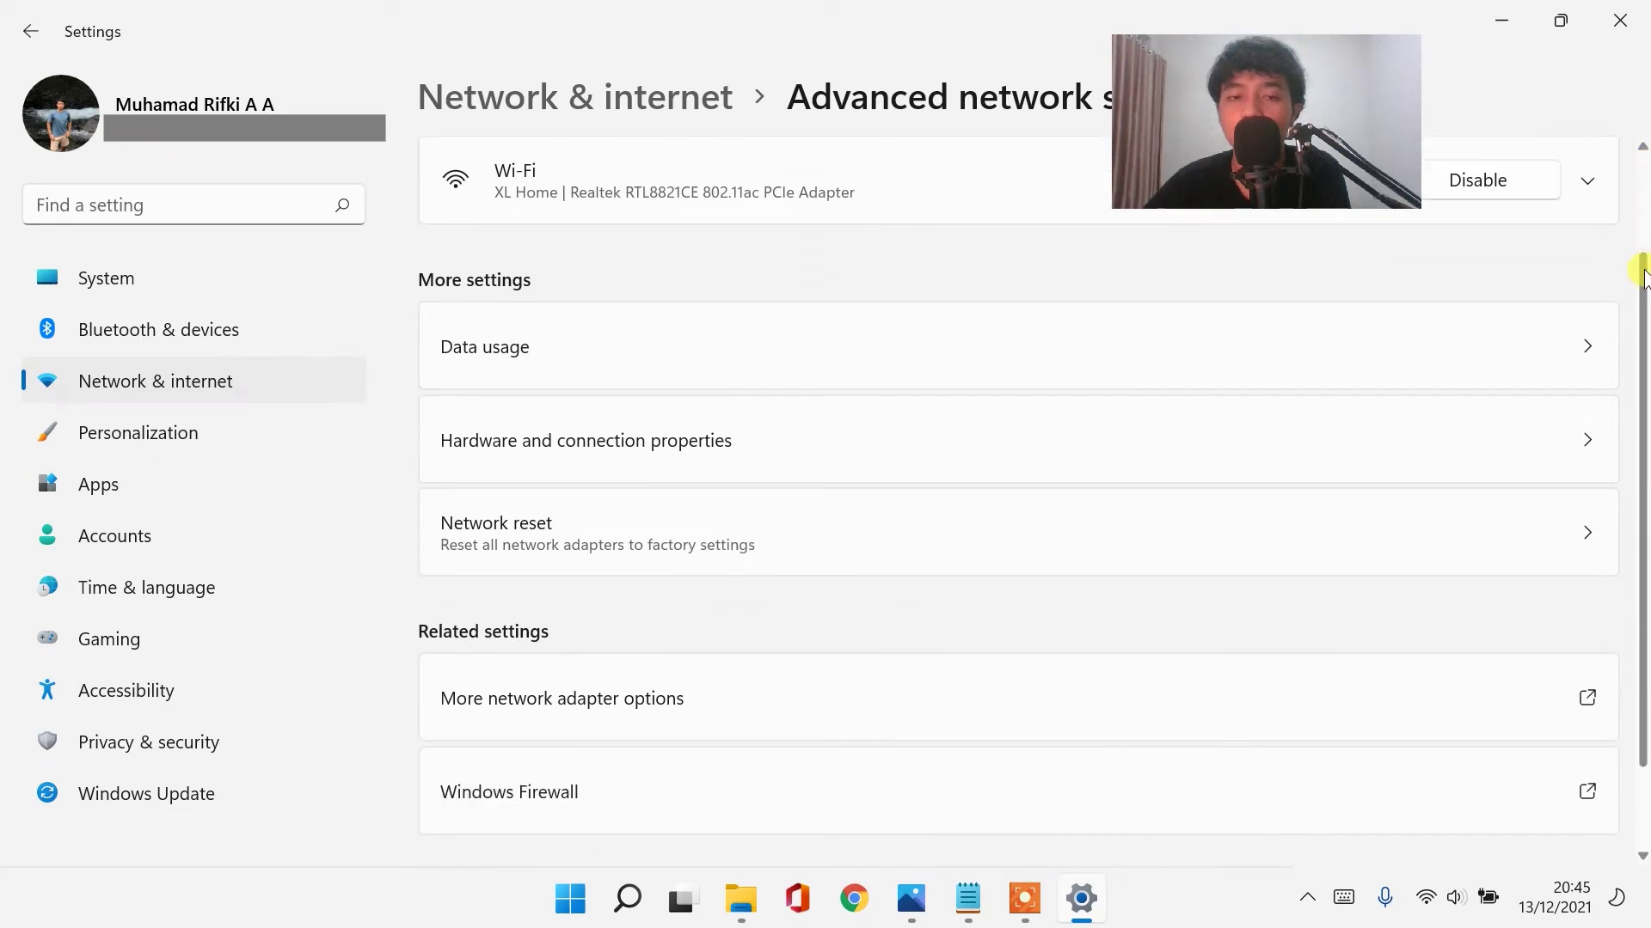
pyautogui.click(523, 540)
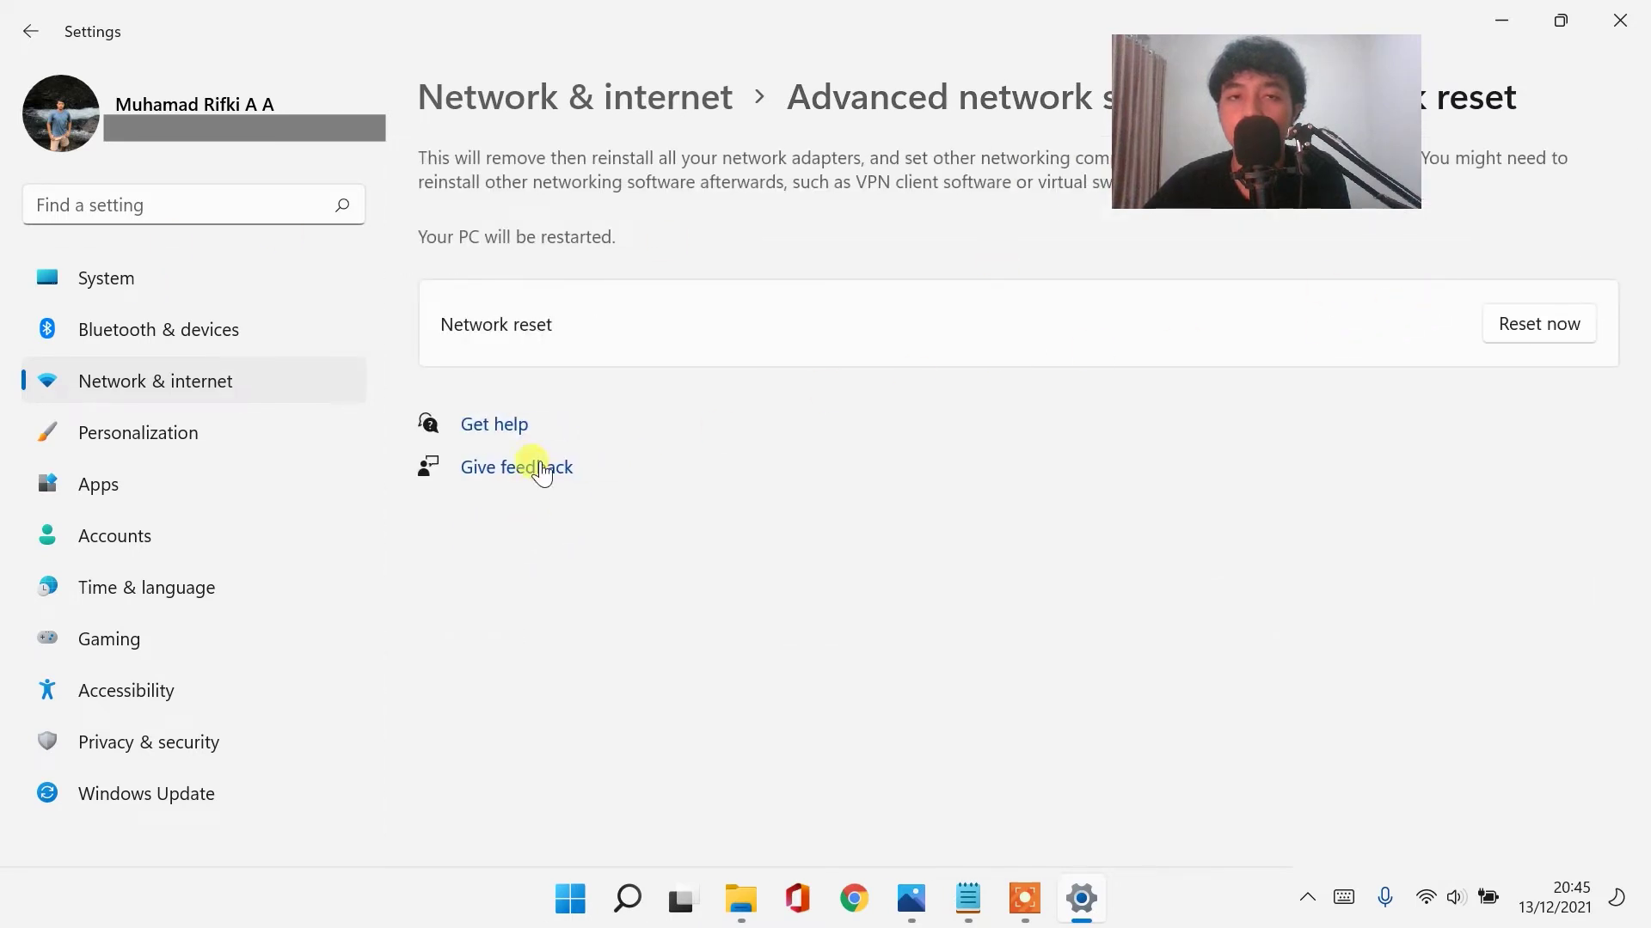
pyautogui.click(1569, 330)
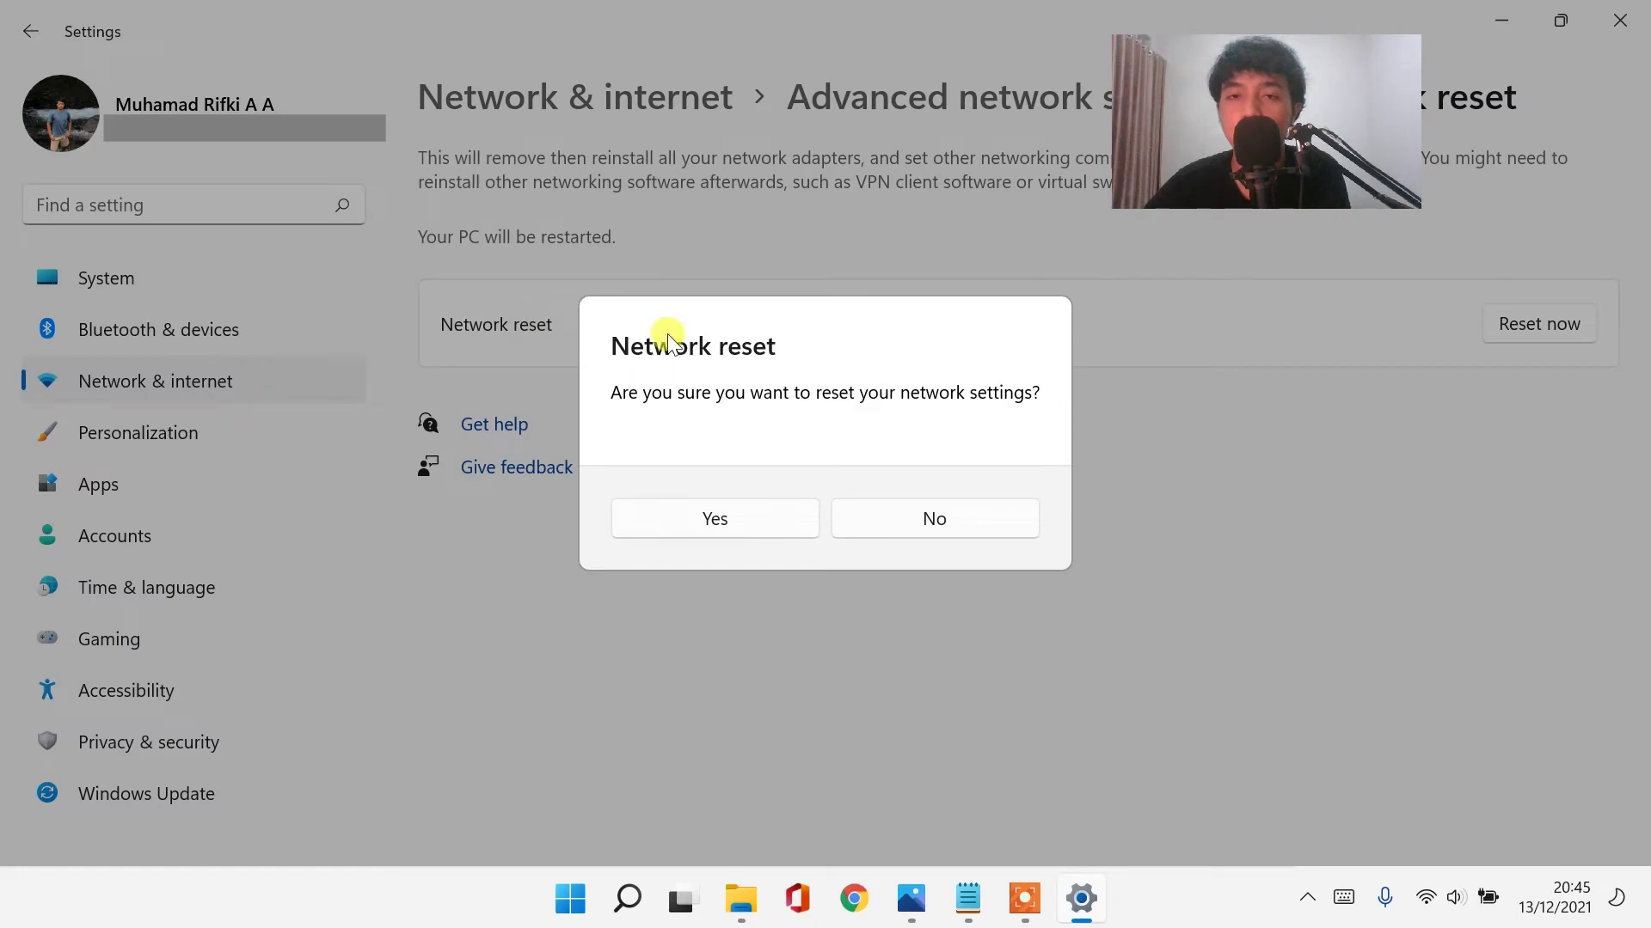
pyautogui.click(673, 515)
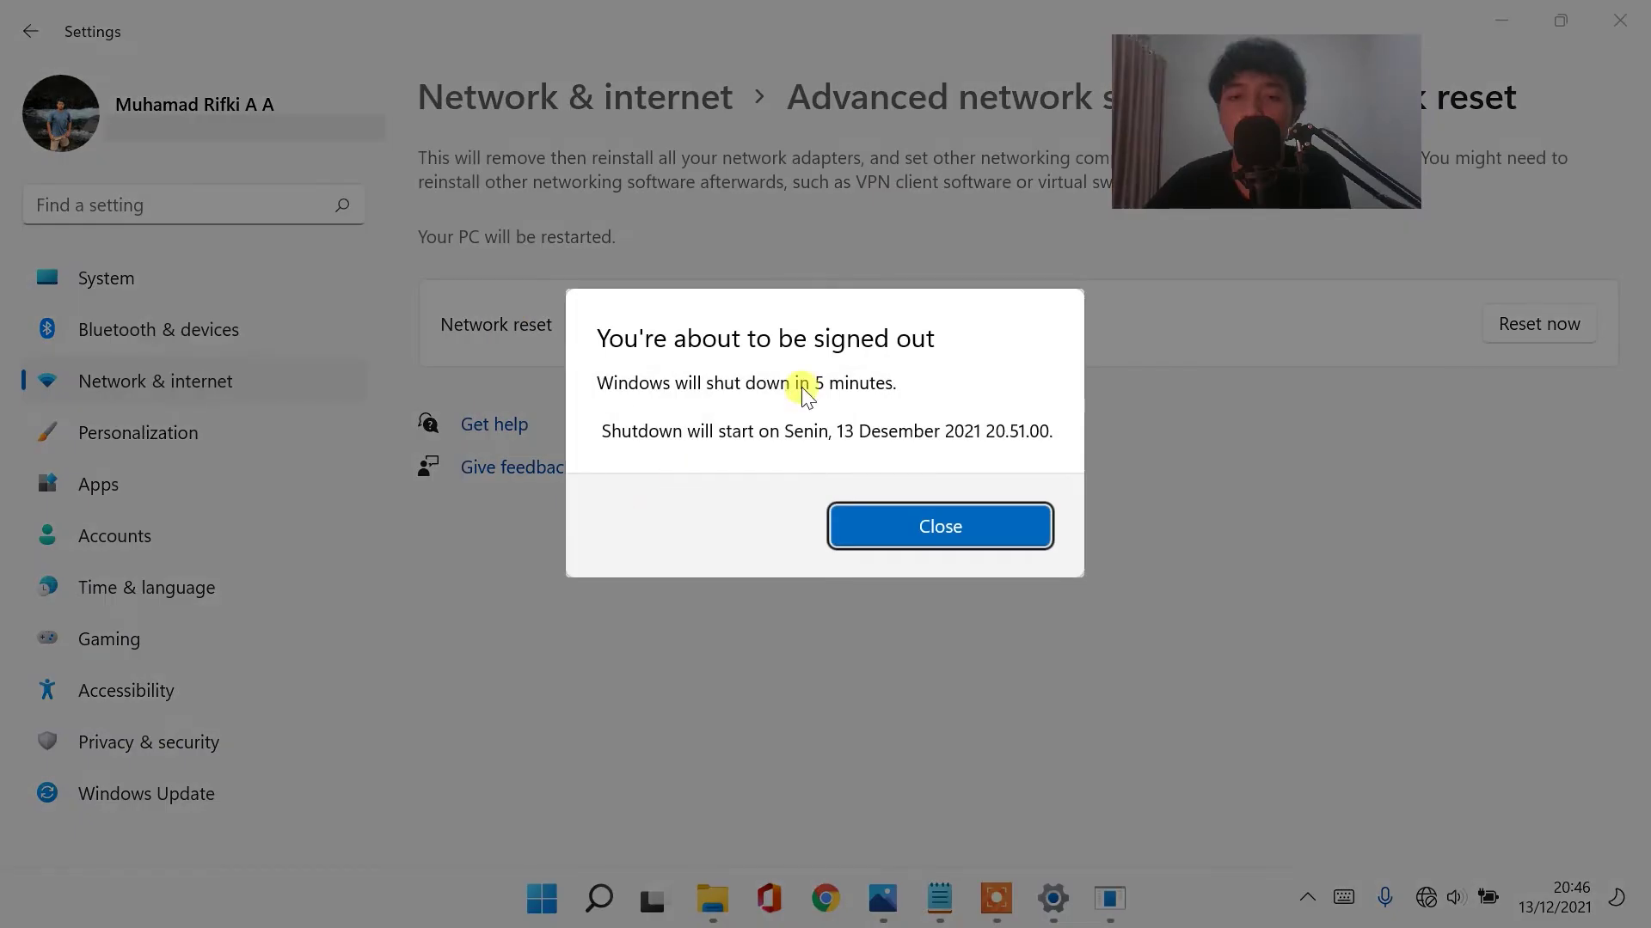
# Dismiss the sign-out notice and close Settings.
pyautogui.click(882, 521)
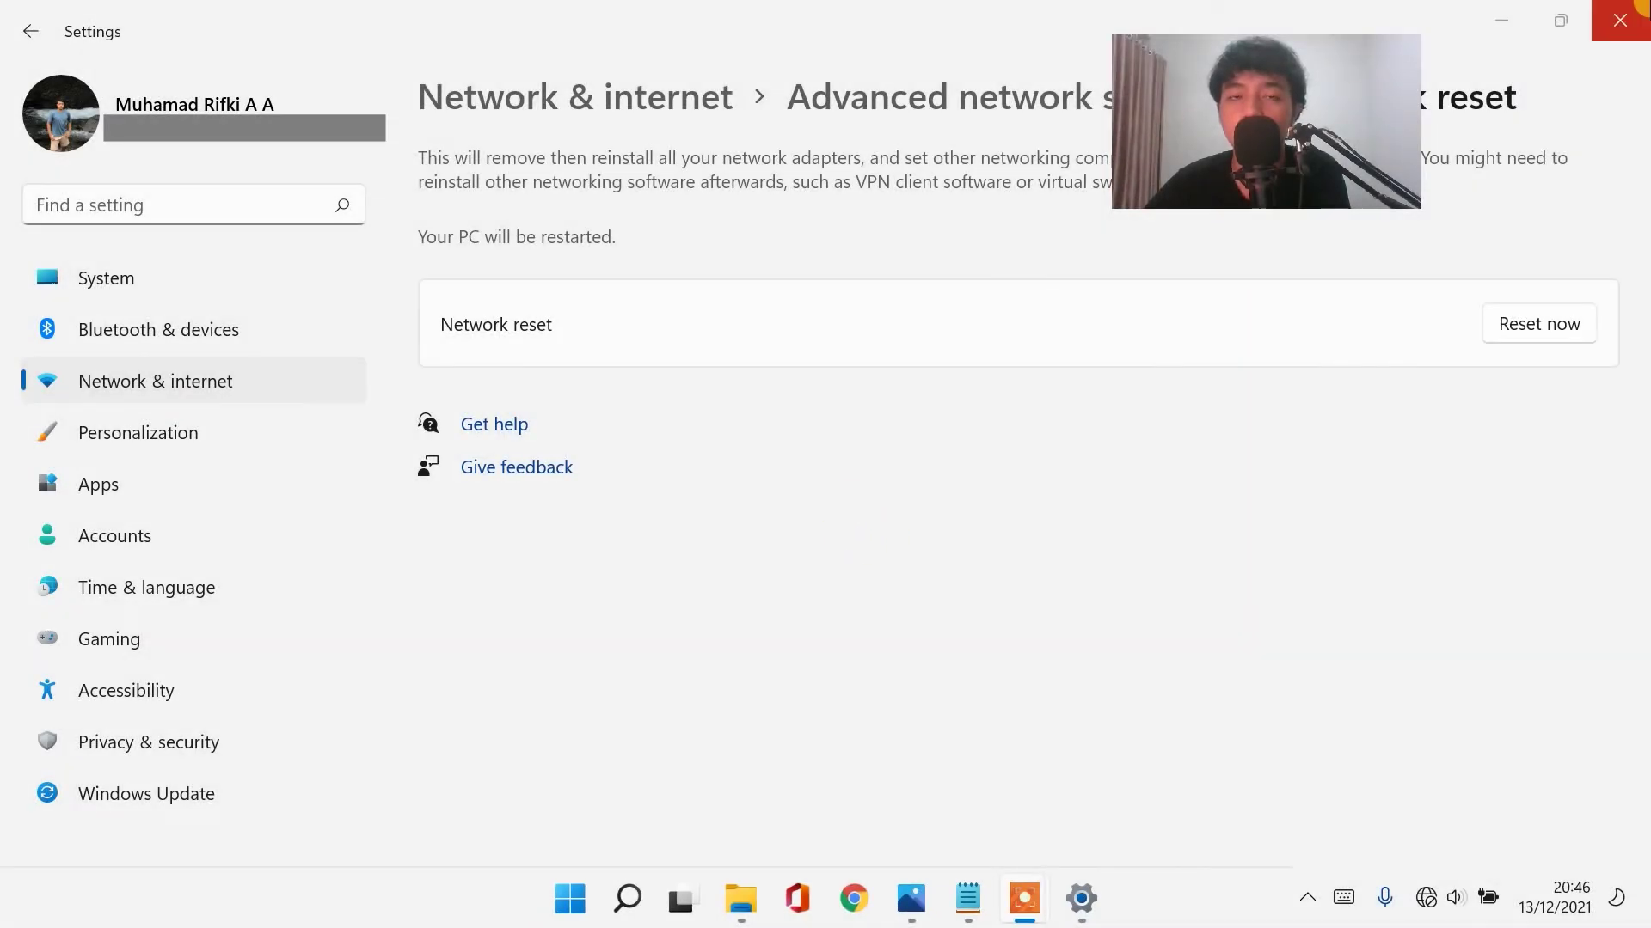
pyautogui.click(1641, 7)
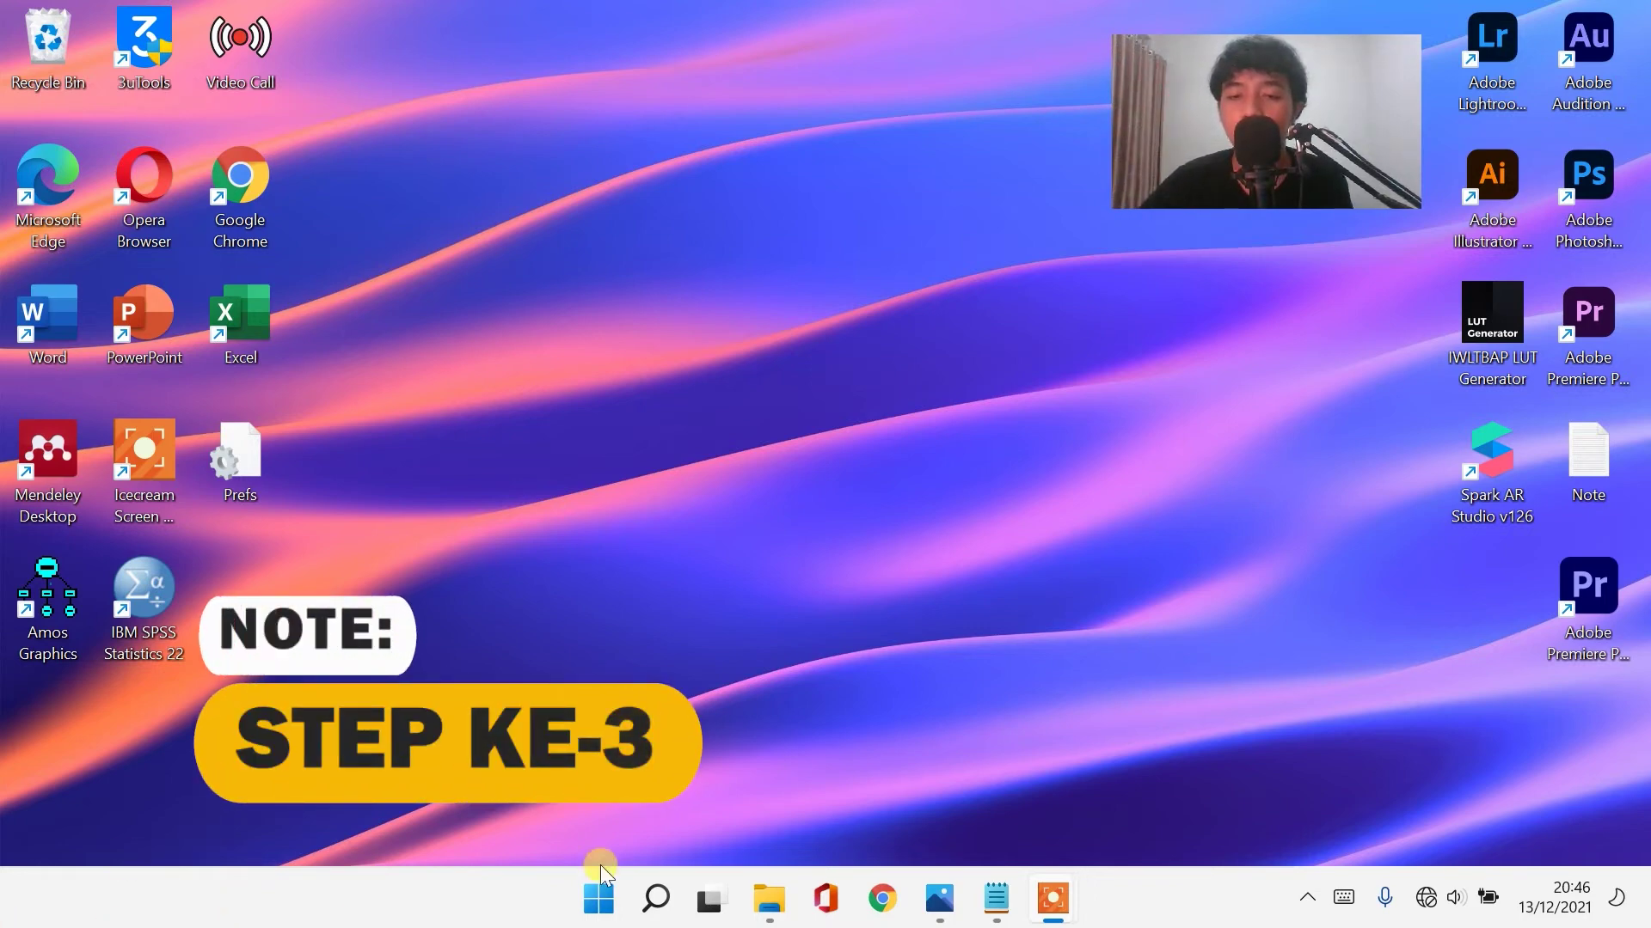
# Search Windows for "con", open Control Panel, and set its view to Category.
pyautogui.click(658, 896)
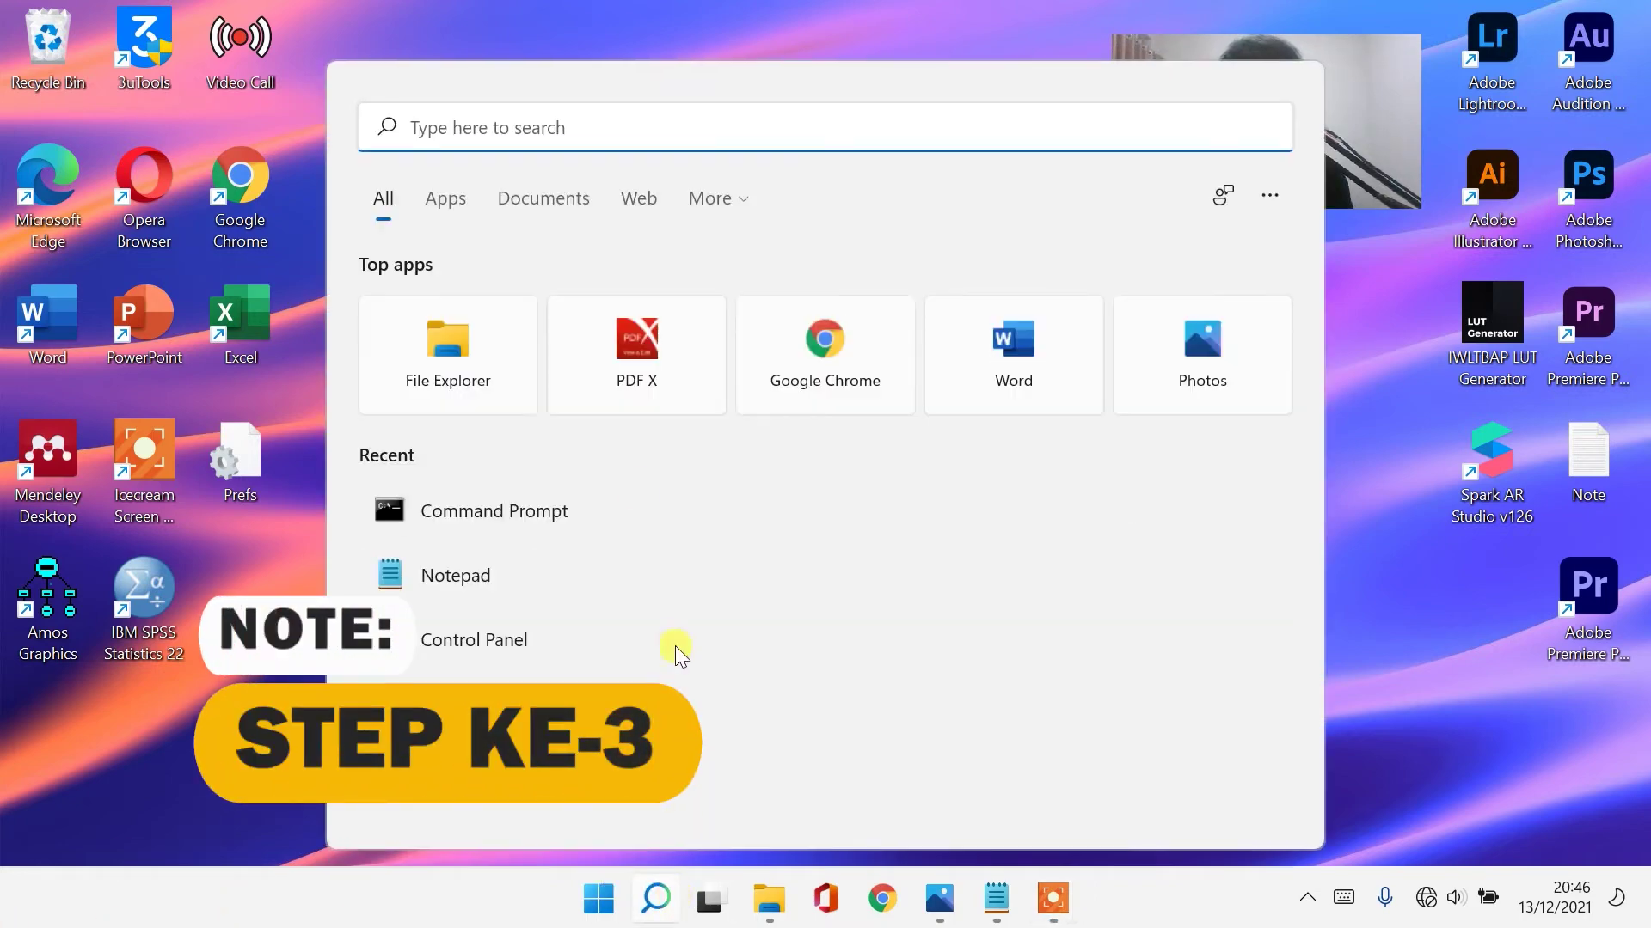
pyautogui.write('con')
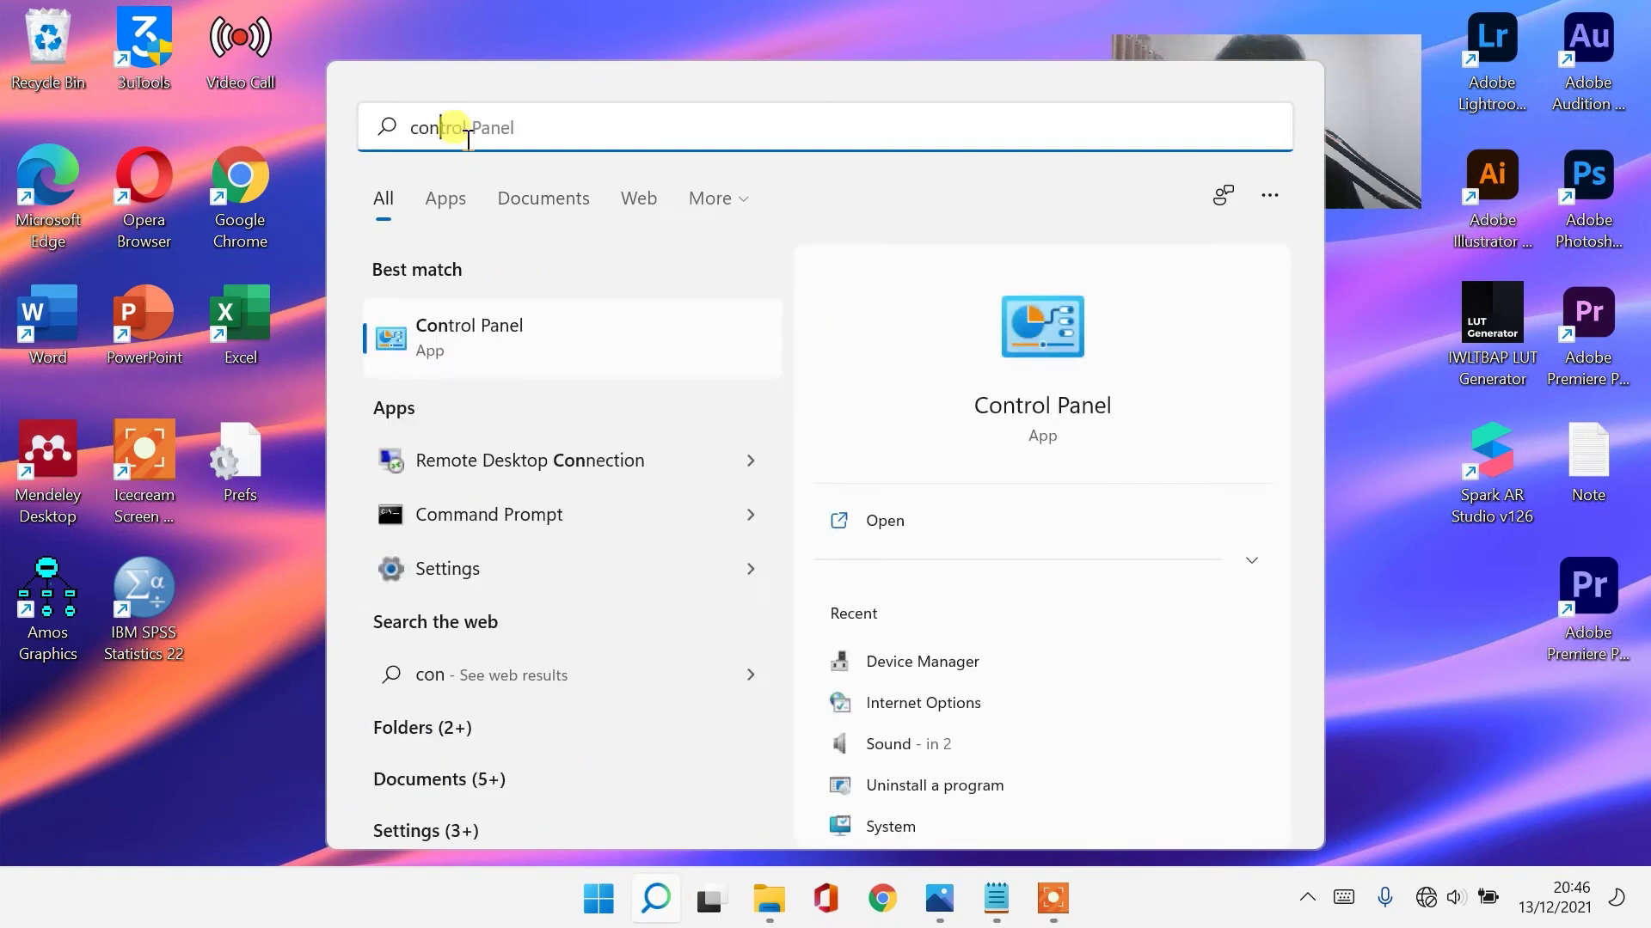
pyautogui.click(482, 344)
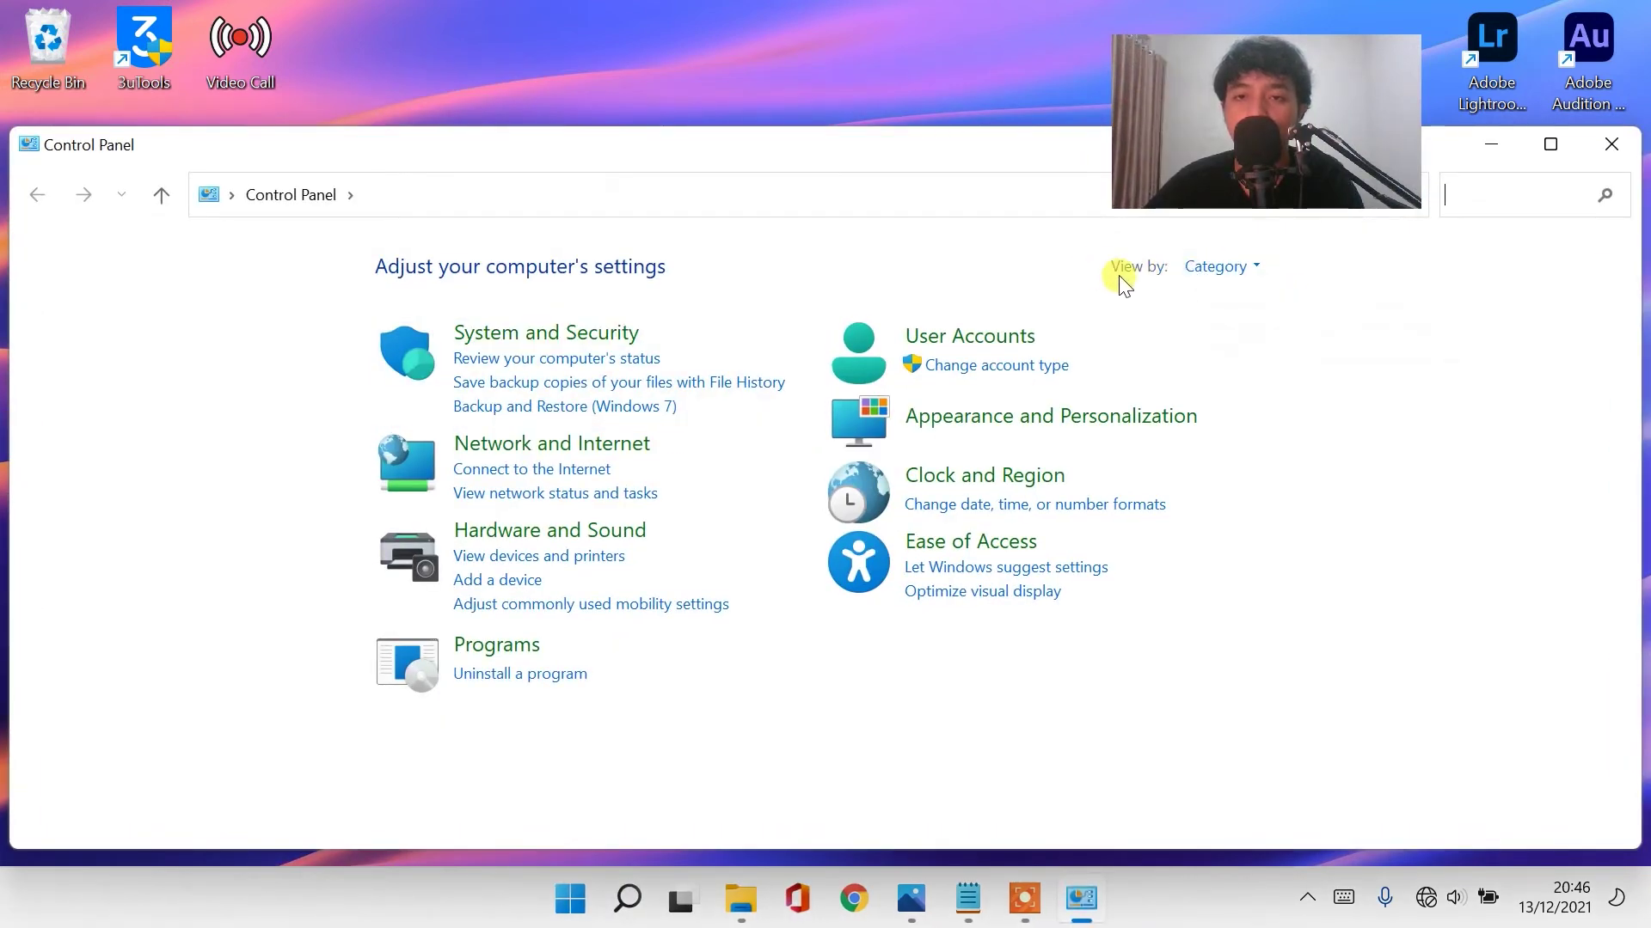
pyautogui.click(1214, 266)
pyautogui.click(1220, 301)
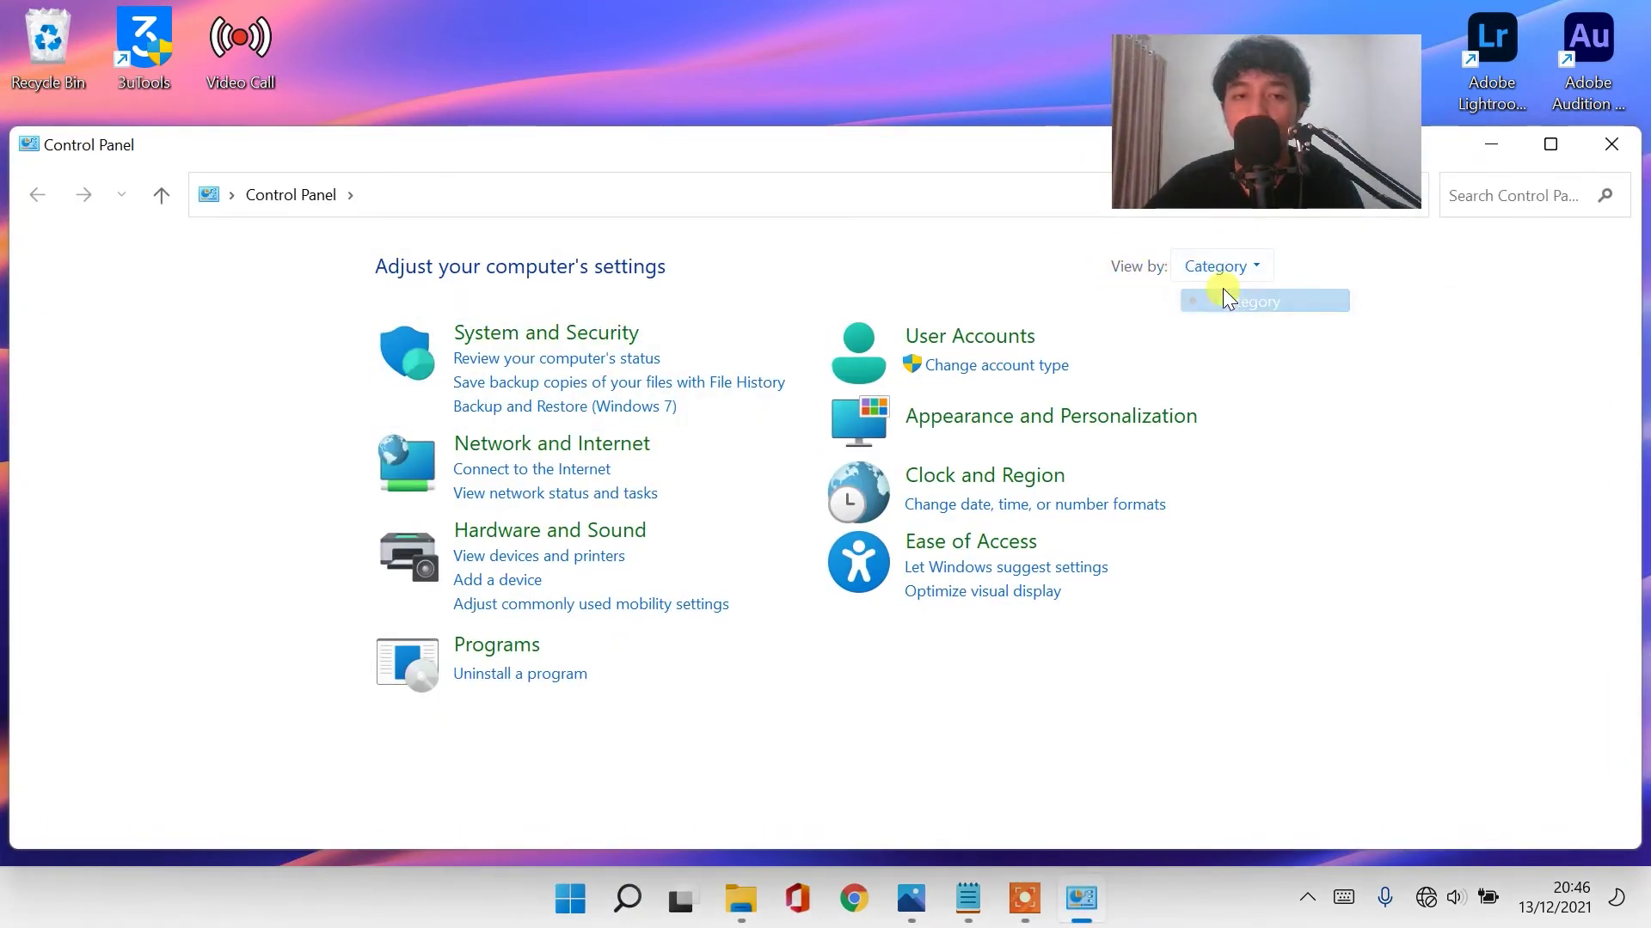
# Open Internet Options under Network and Internet and bring up the LAN settings for its connections.
pyautogui.click(559, 446)
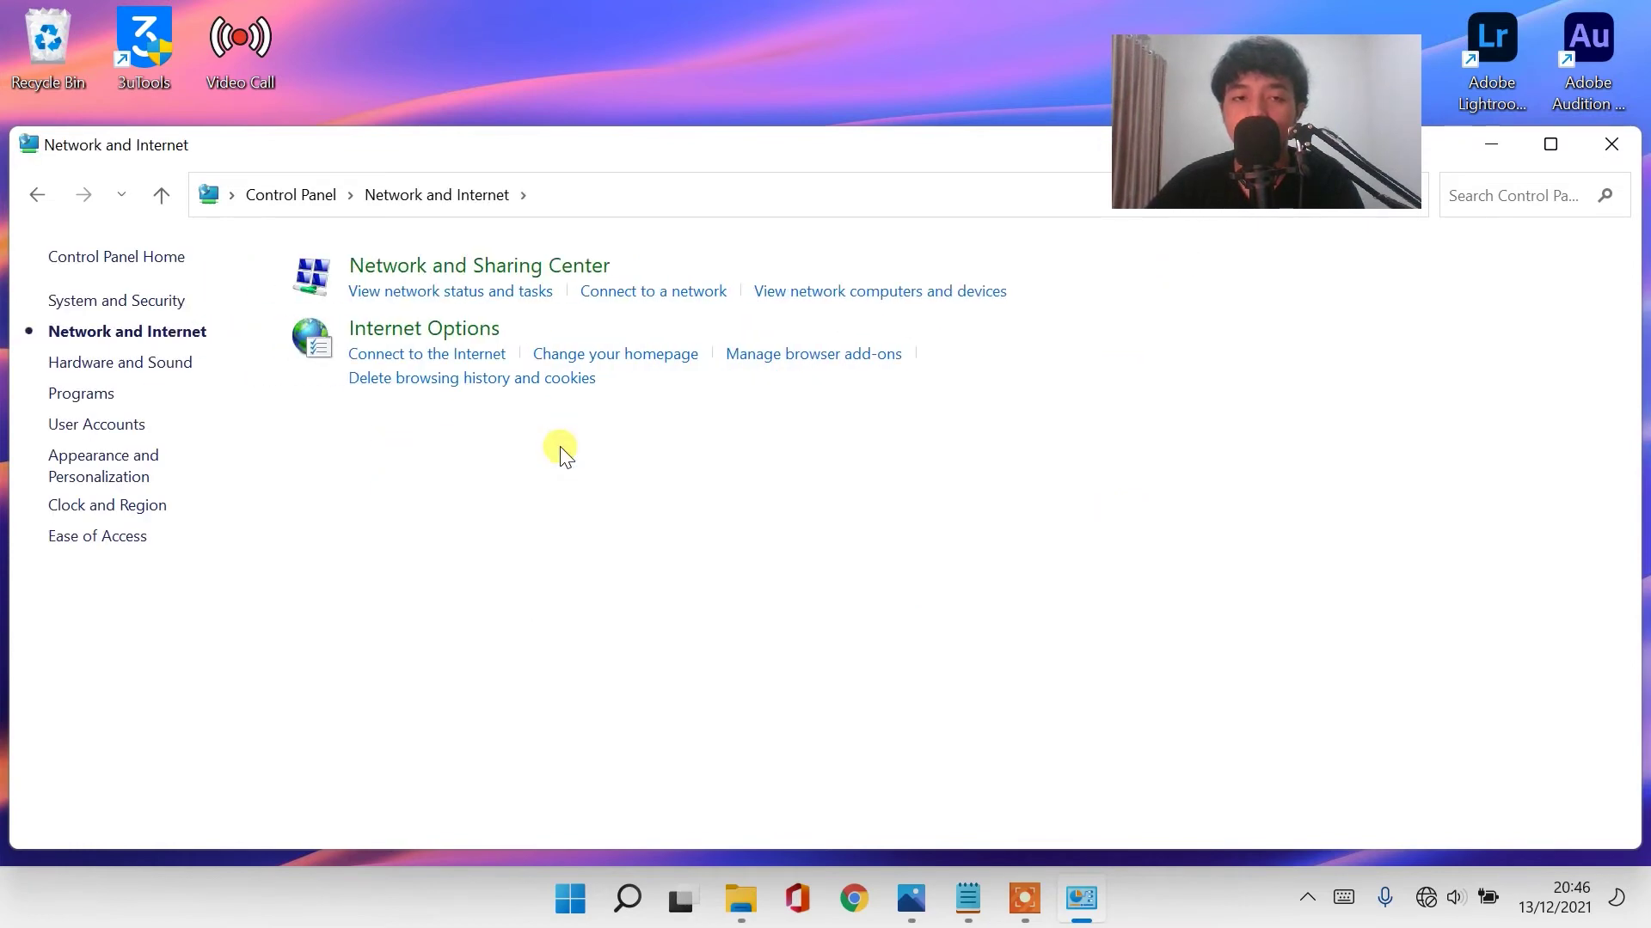
pyautogui.click(451, 331)
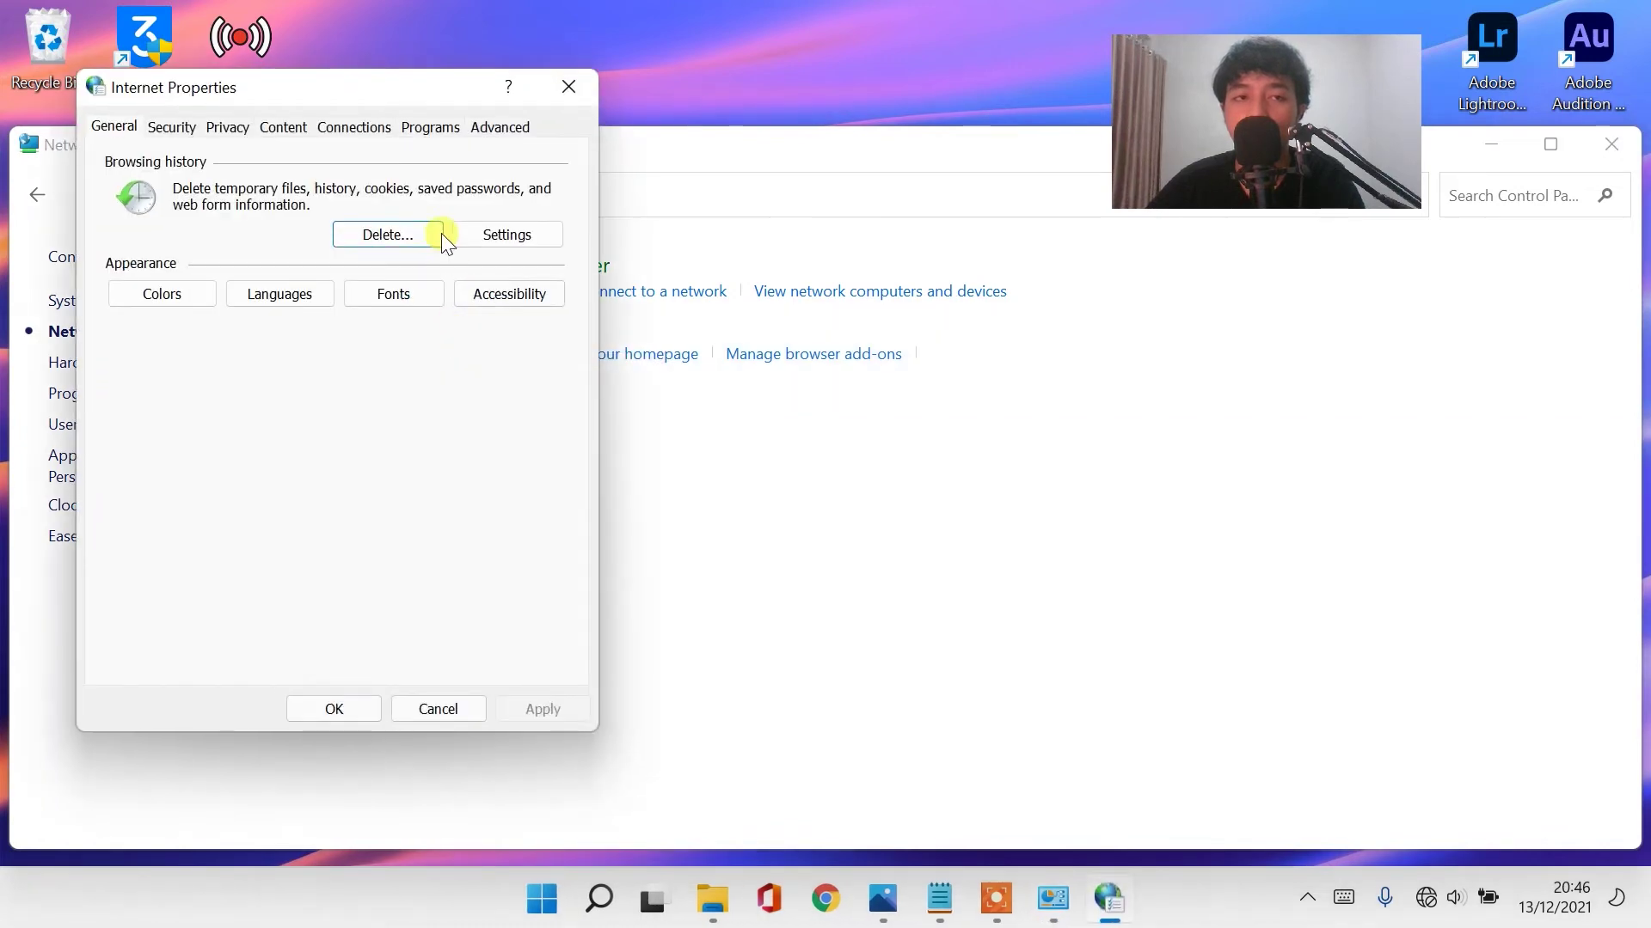
pyautogui.click(361, 127)
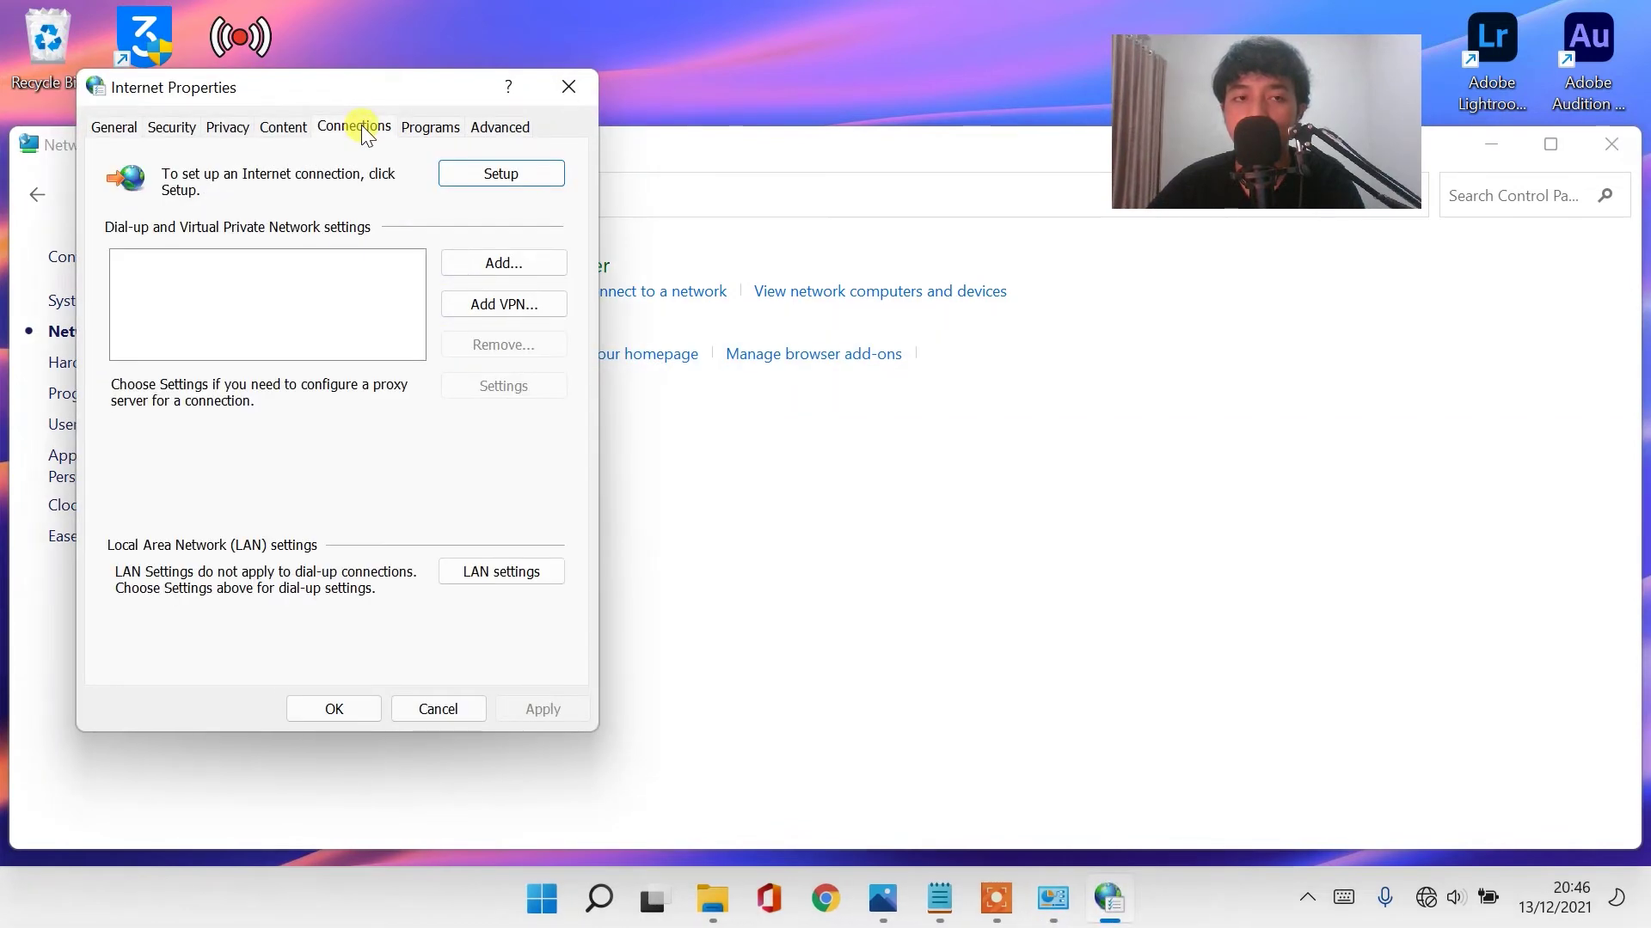
pyautogui.click(497, 569)
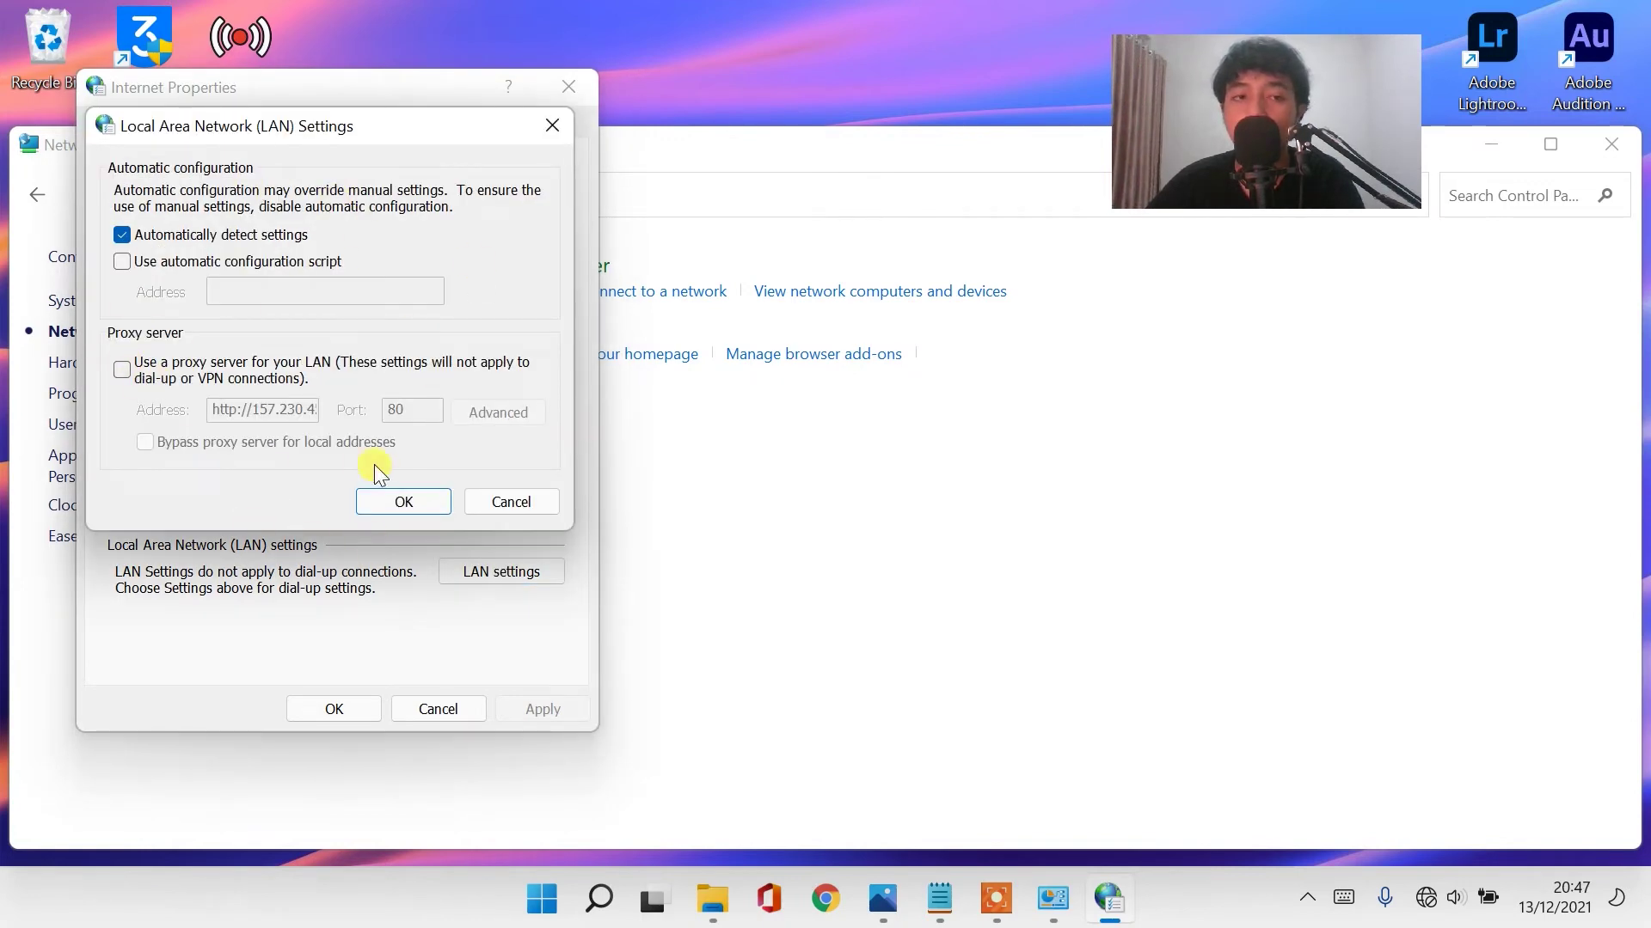
# Make sure the proxy server for the LAN is turned off, accept the settings, and close Control Panel.
pyautogui.click(121, 374)
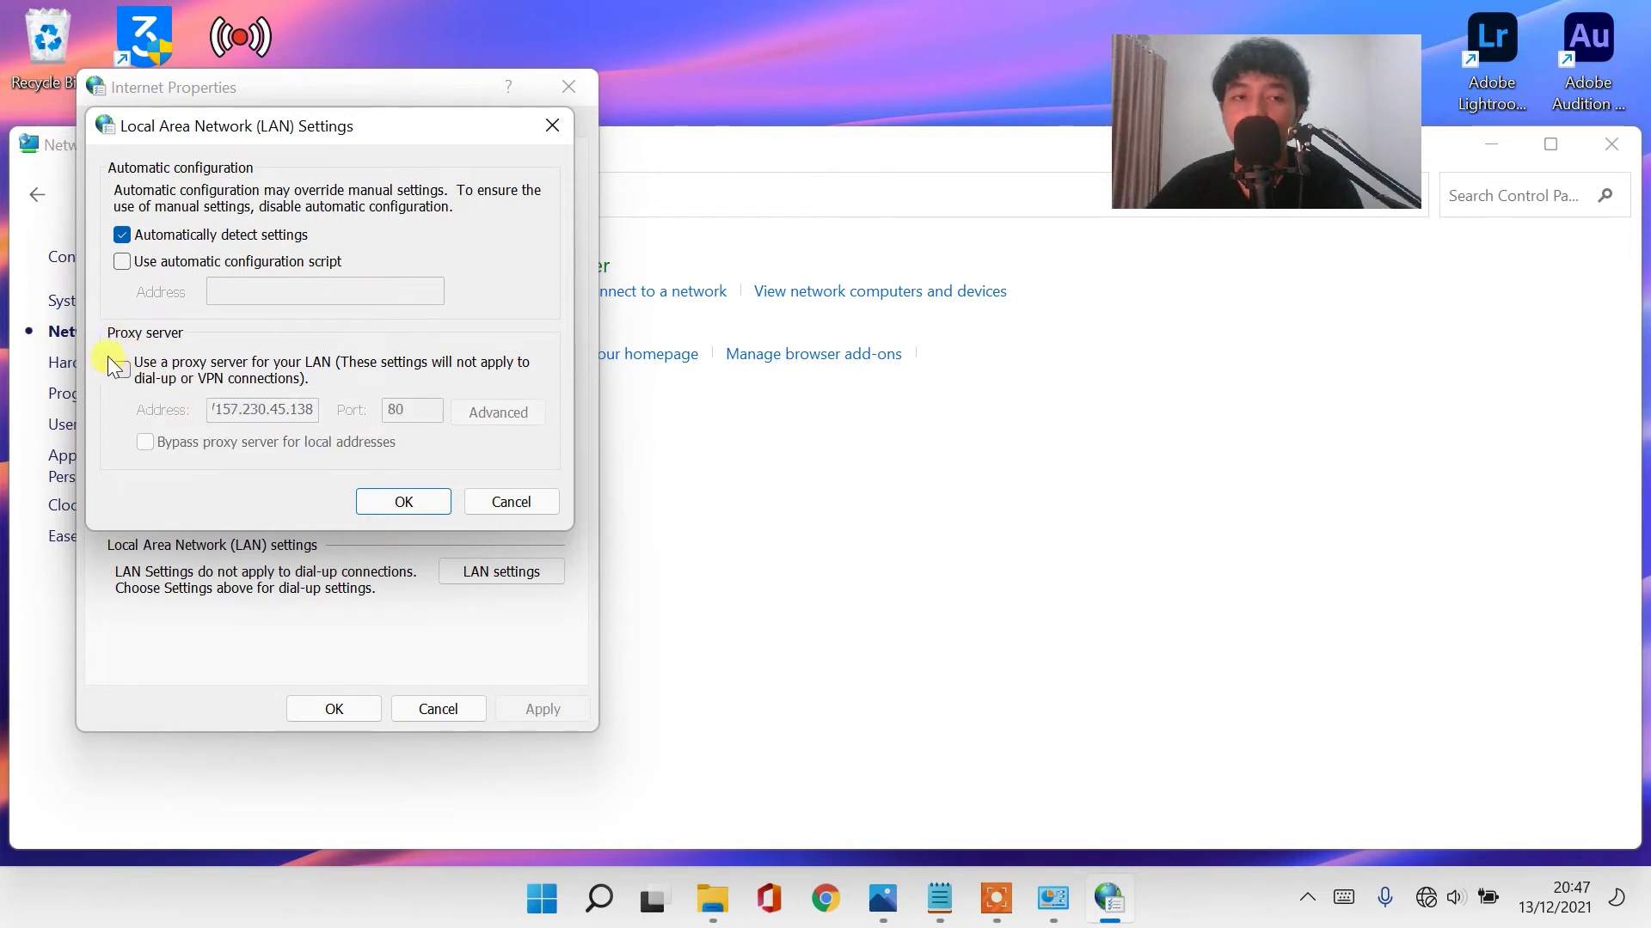
pyautogui.click(121, 370)
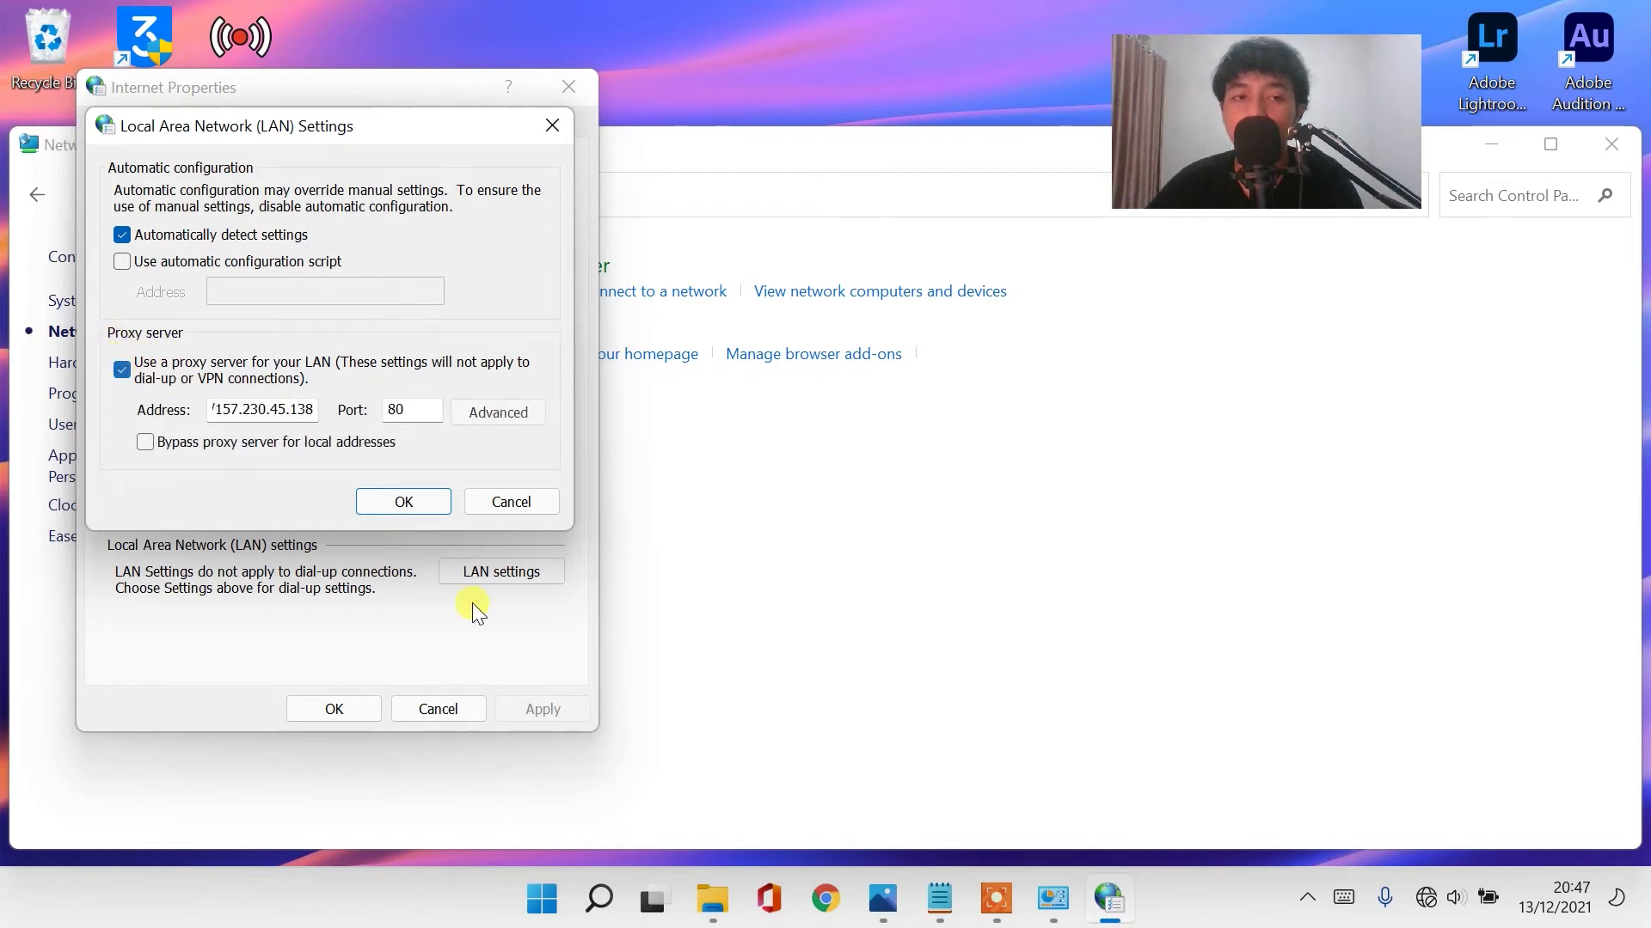
pyautogui.click(121, 370)
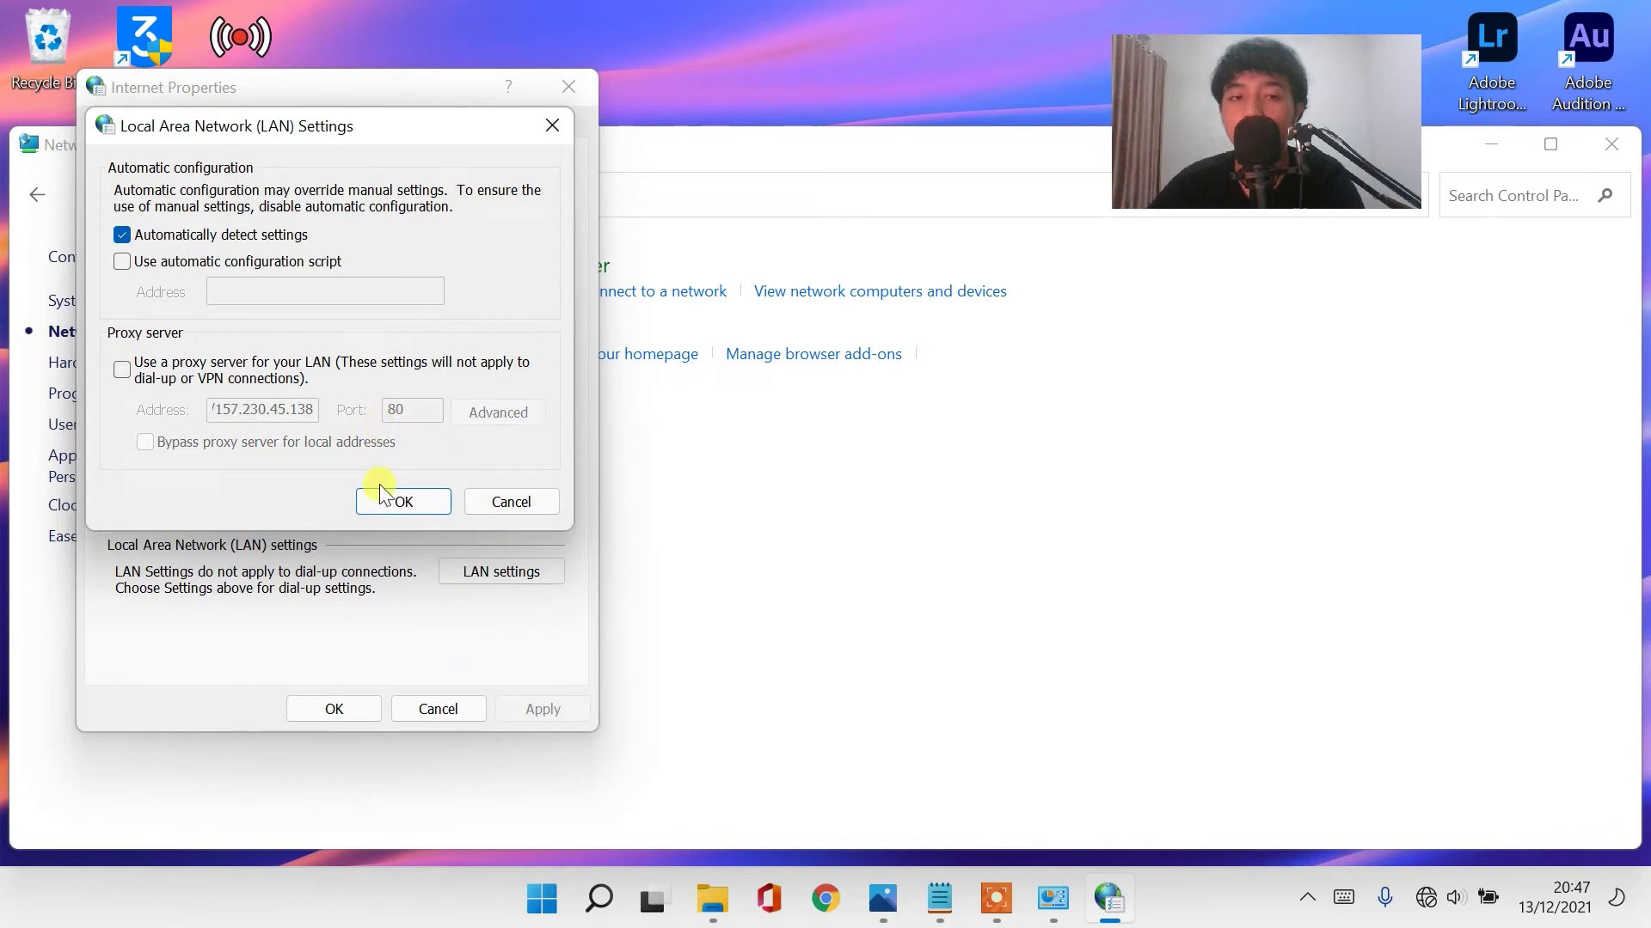
pyautogui.click(409, 502)
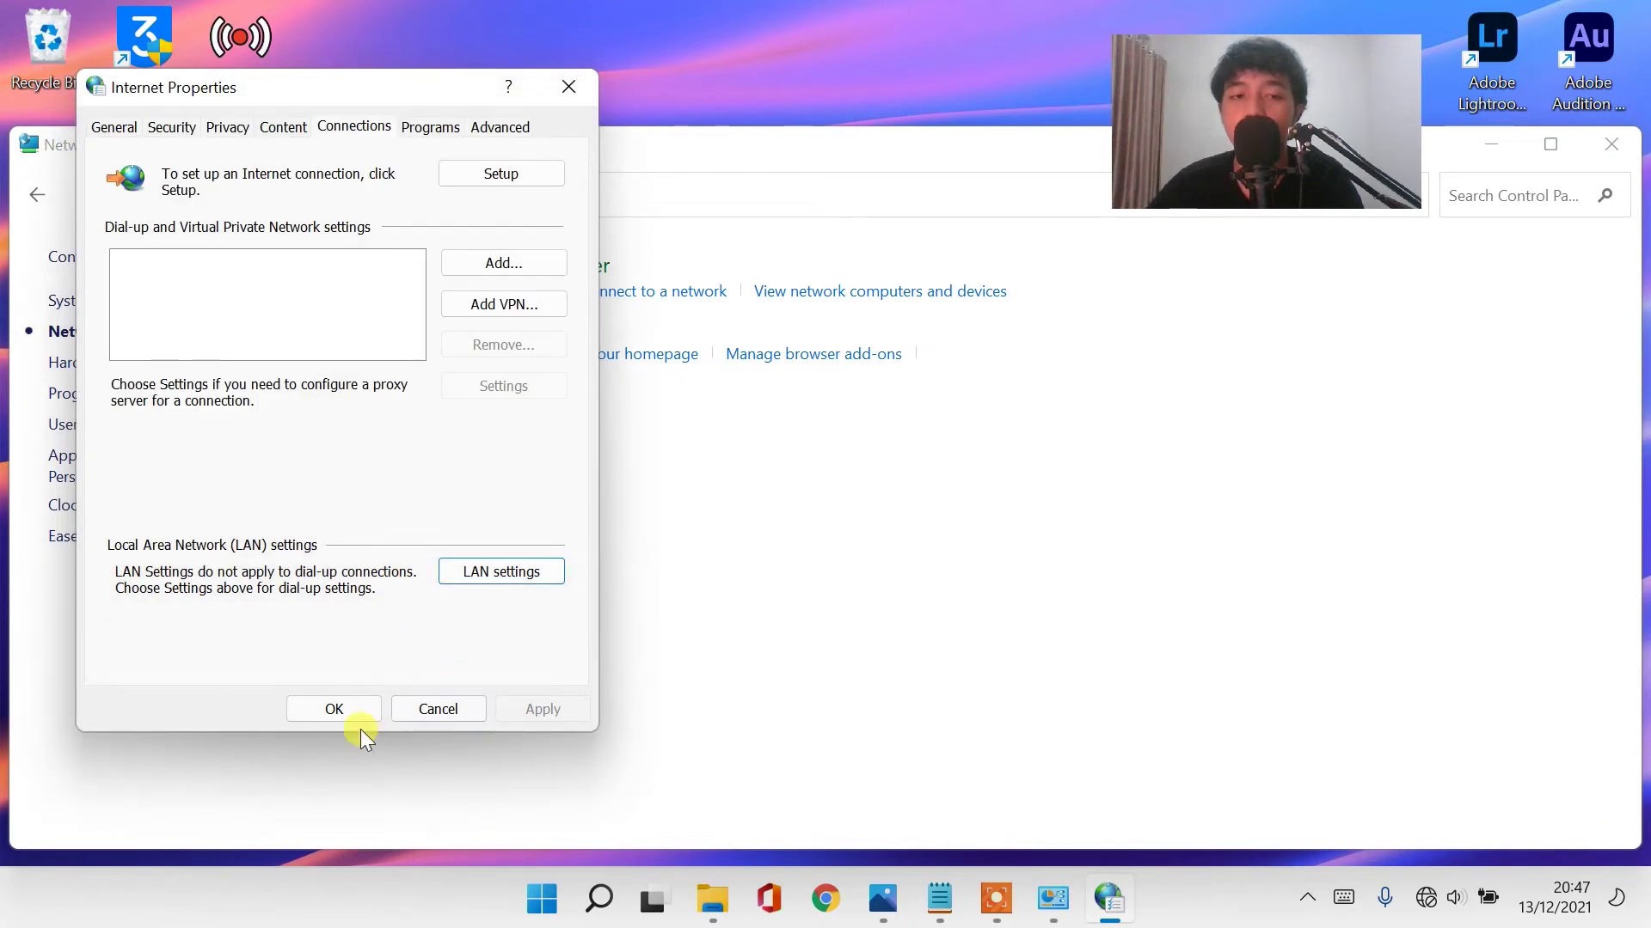
pyautogui.click(344, 704)
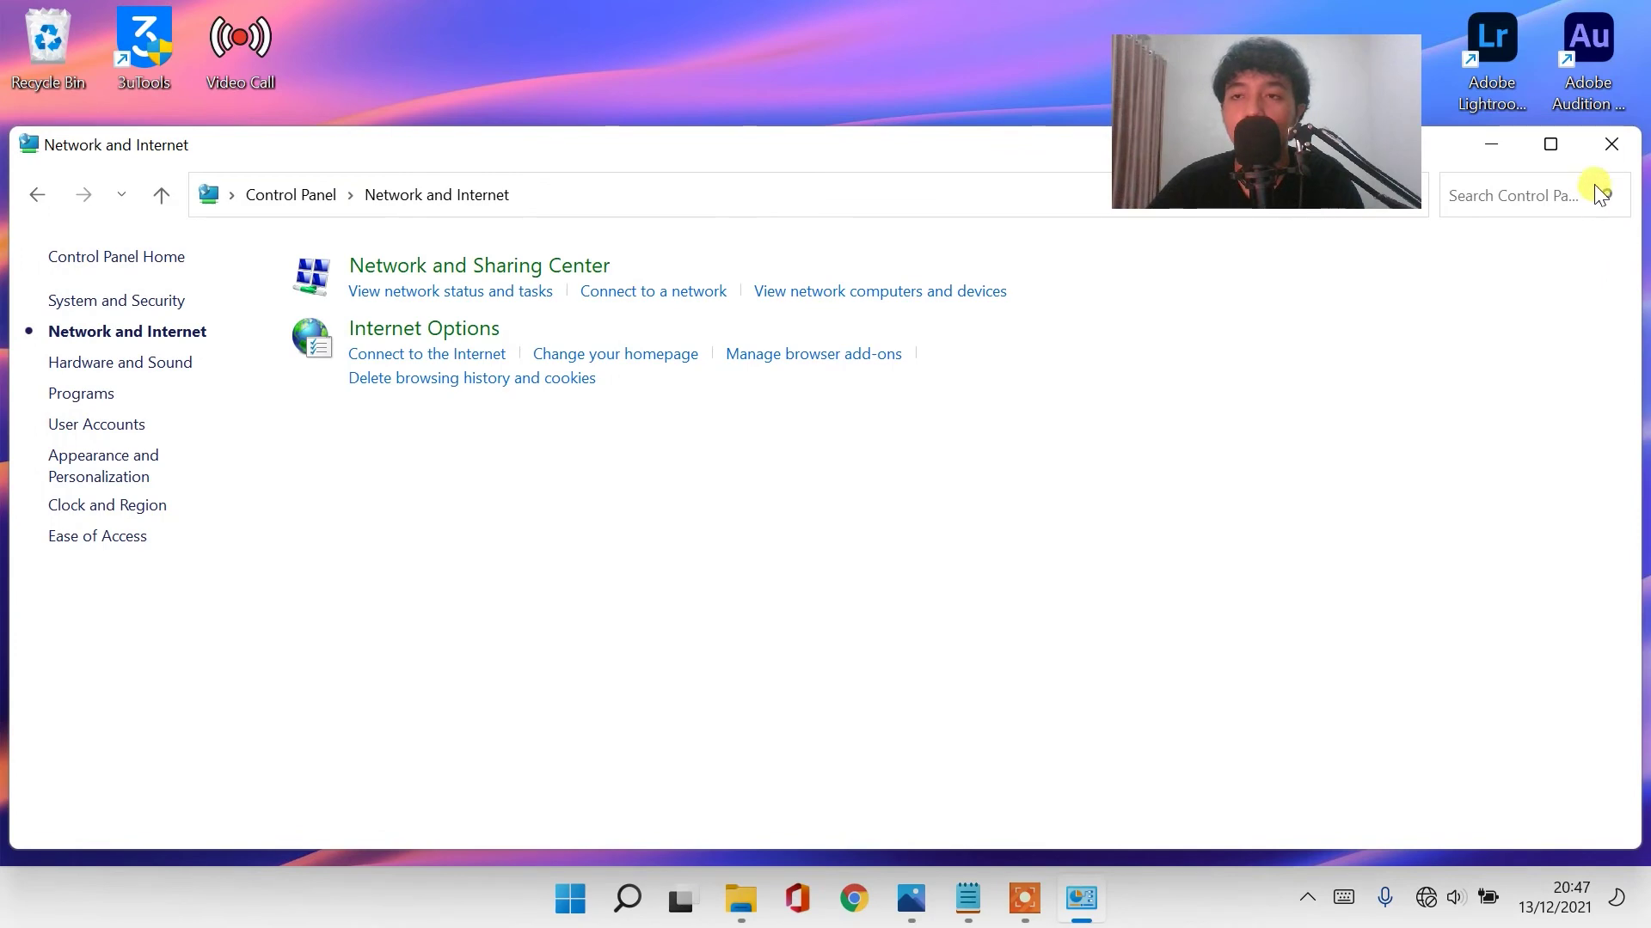
pyautogui.click(1611, 143)
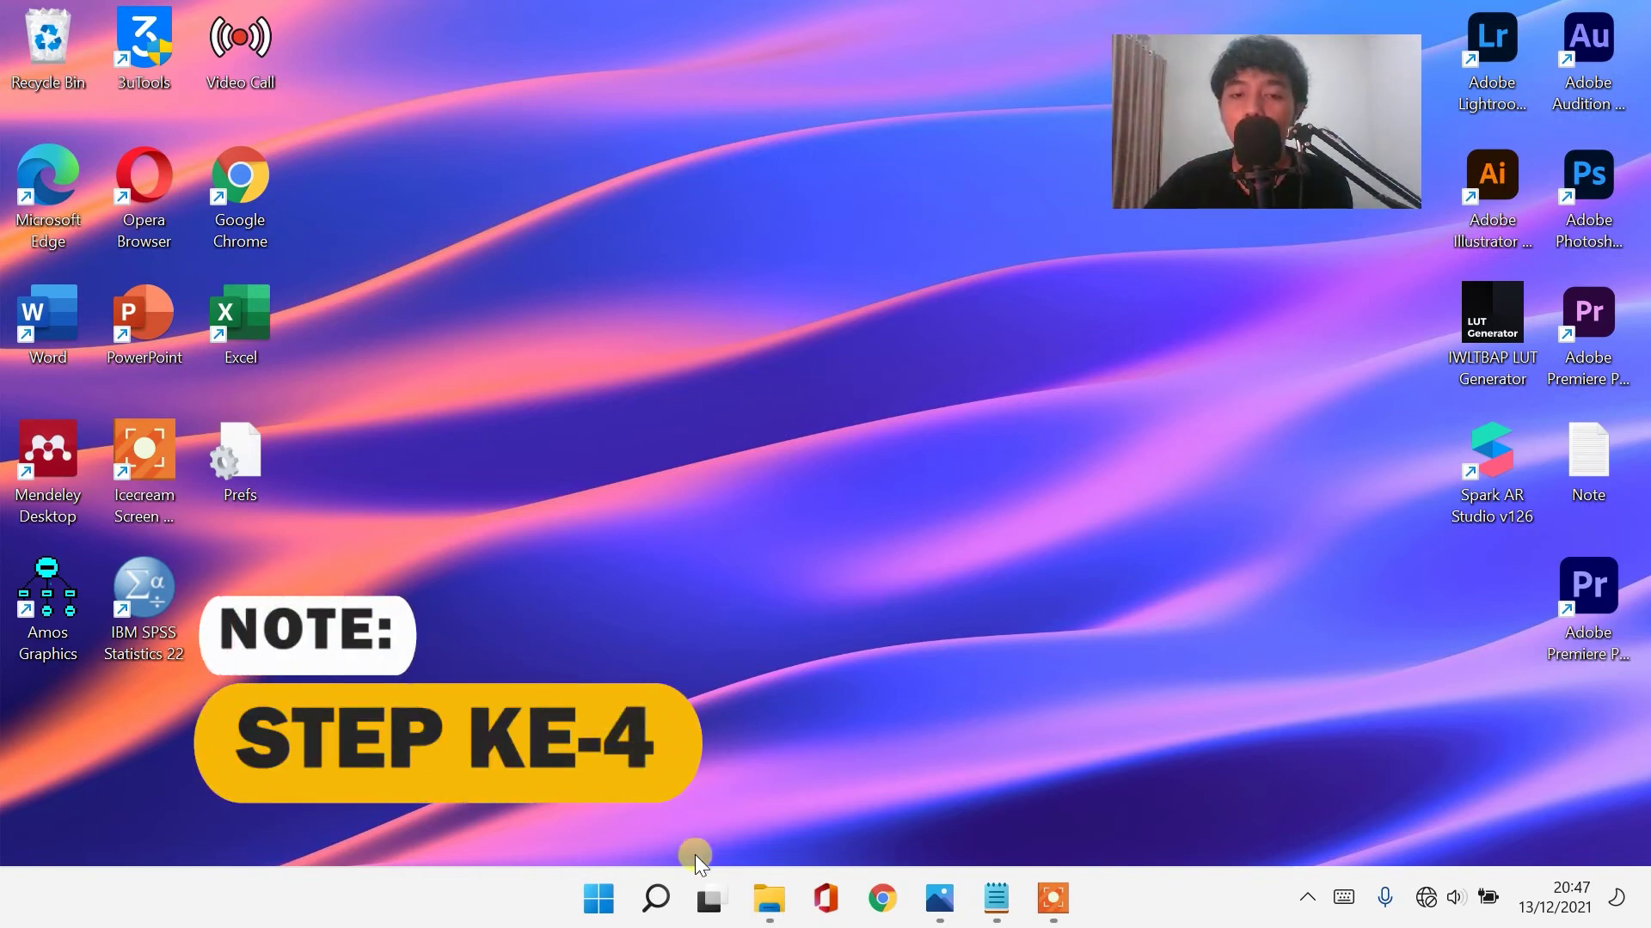
# Search Windows for "wind", open the Windows Update settings to check the update status, and close them.
pyautogui.click(656, 898)
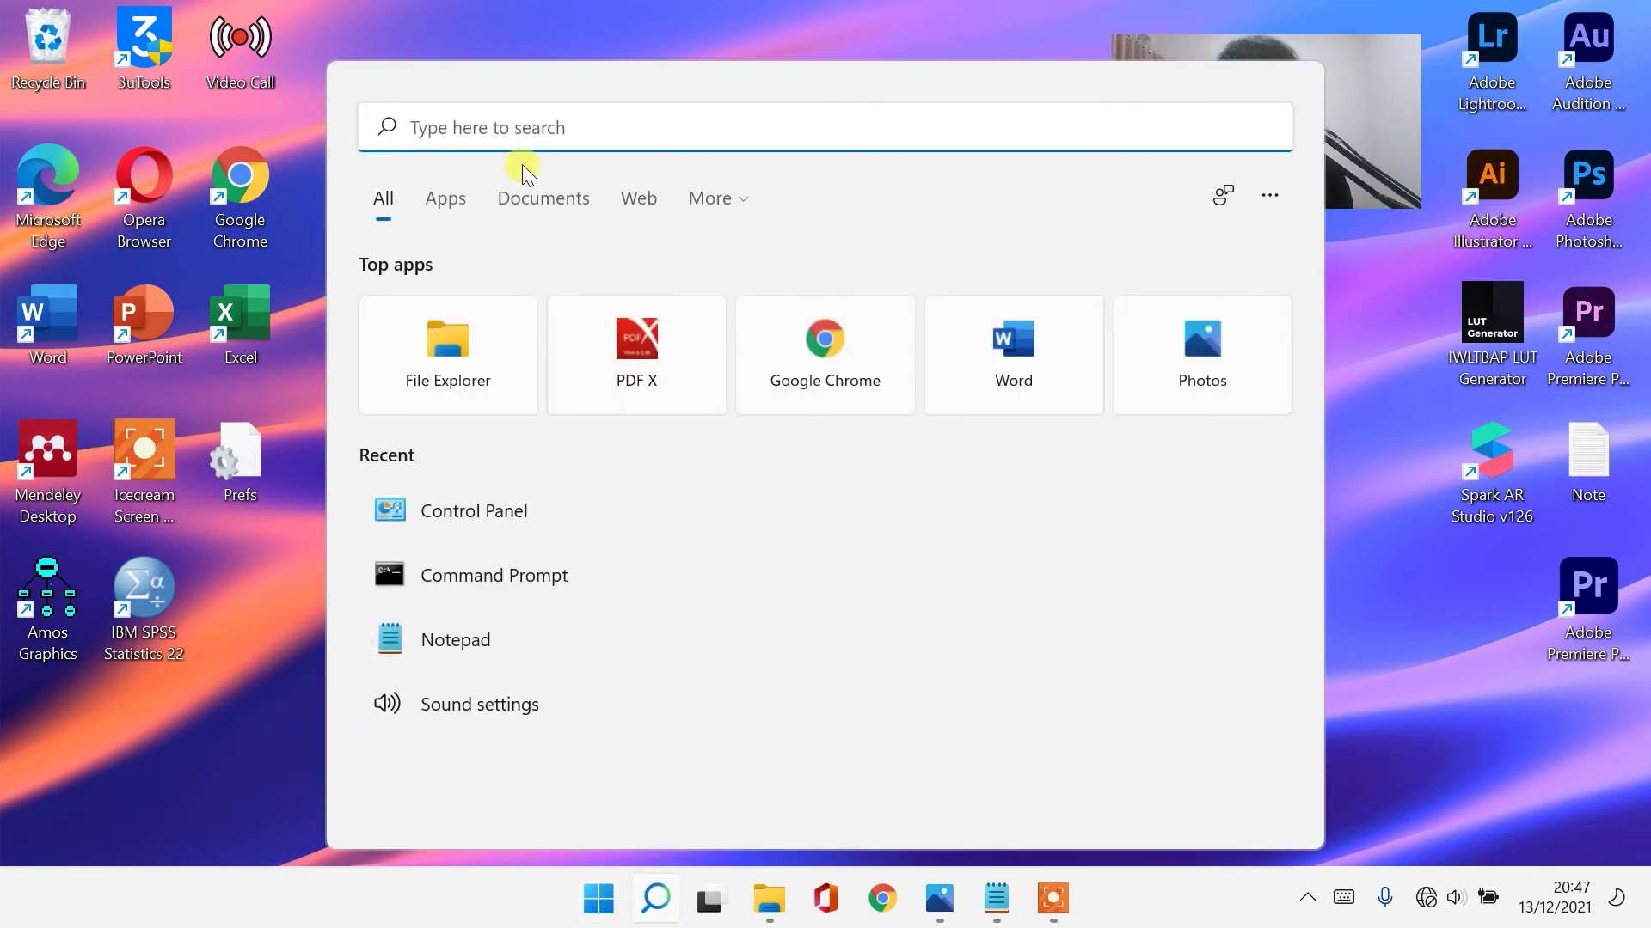
pyautogui.write('wind')
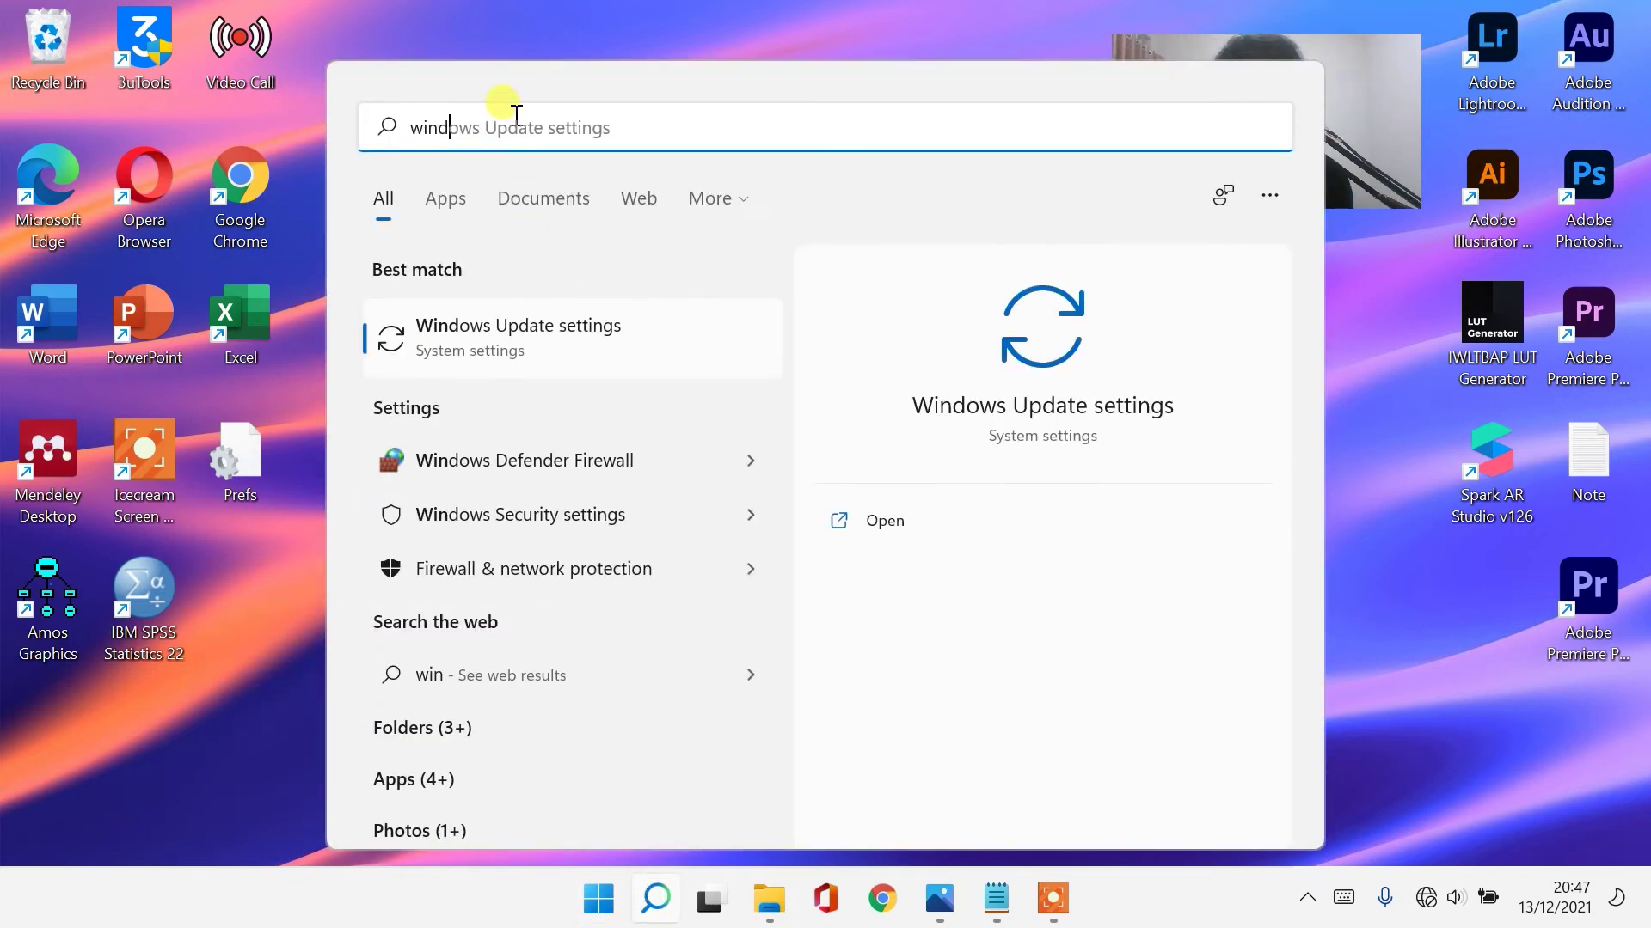
pyautogui.click(474, 339)
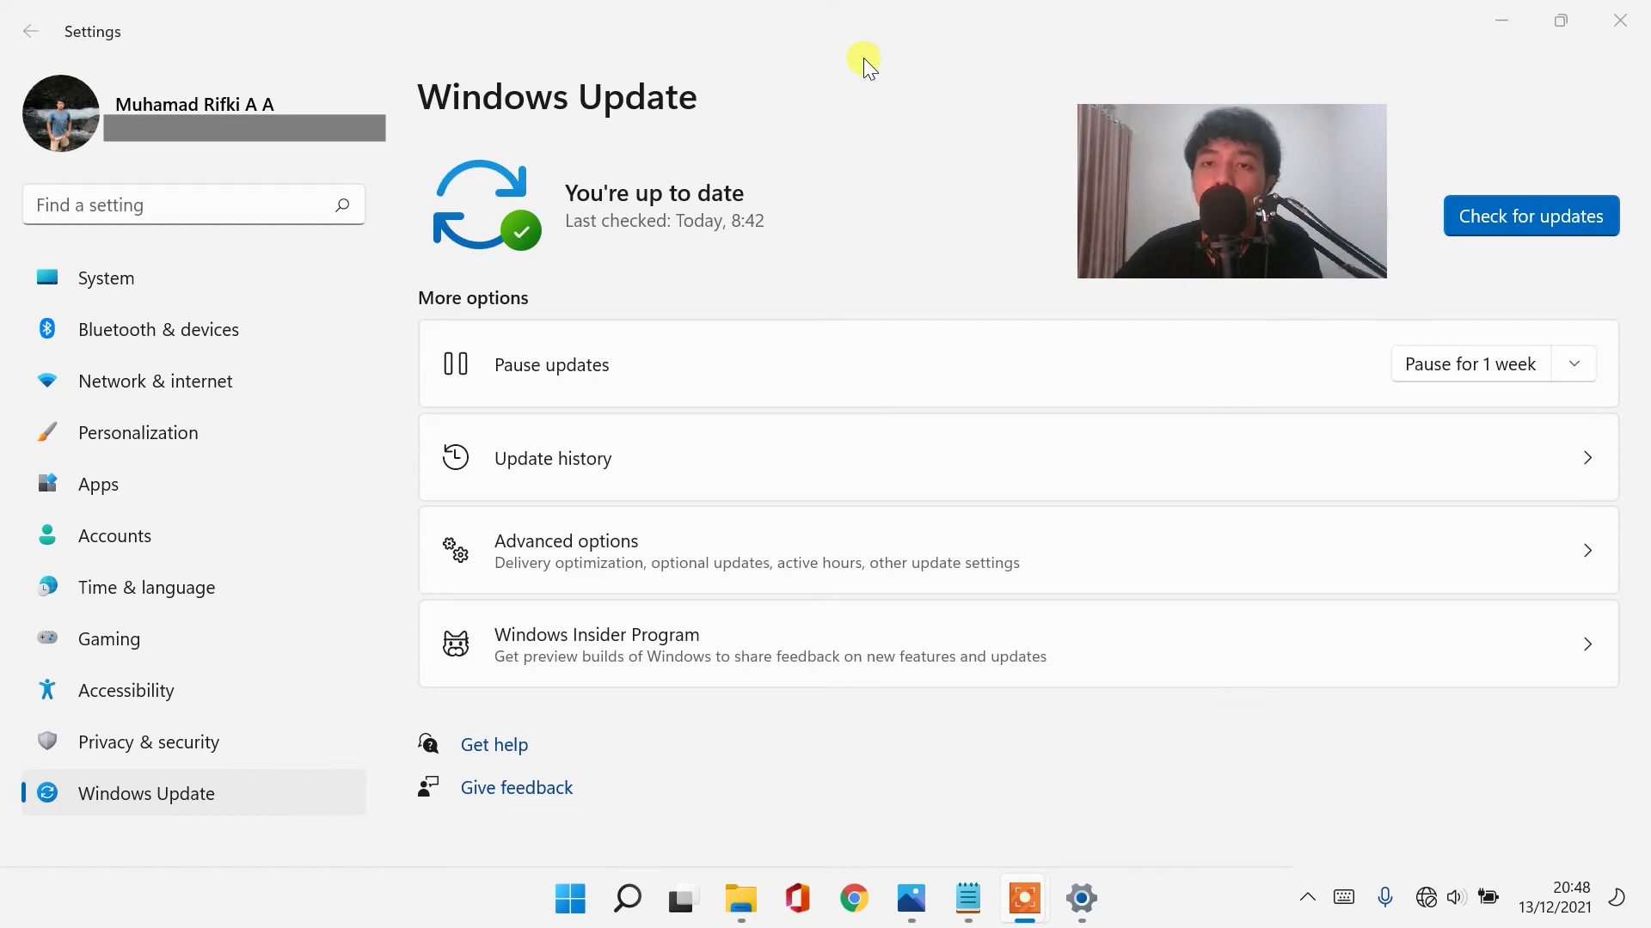
pyautogui.click(1620, 20)
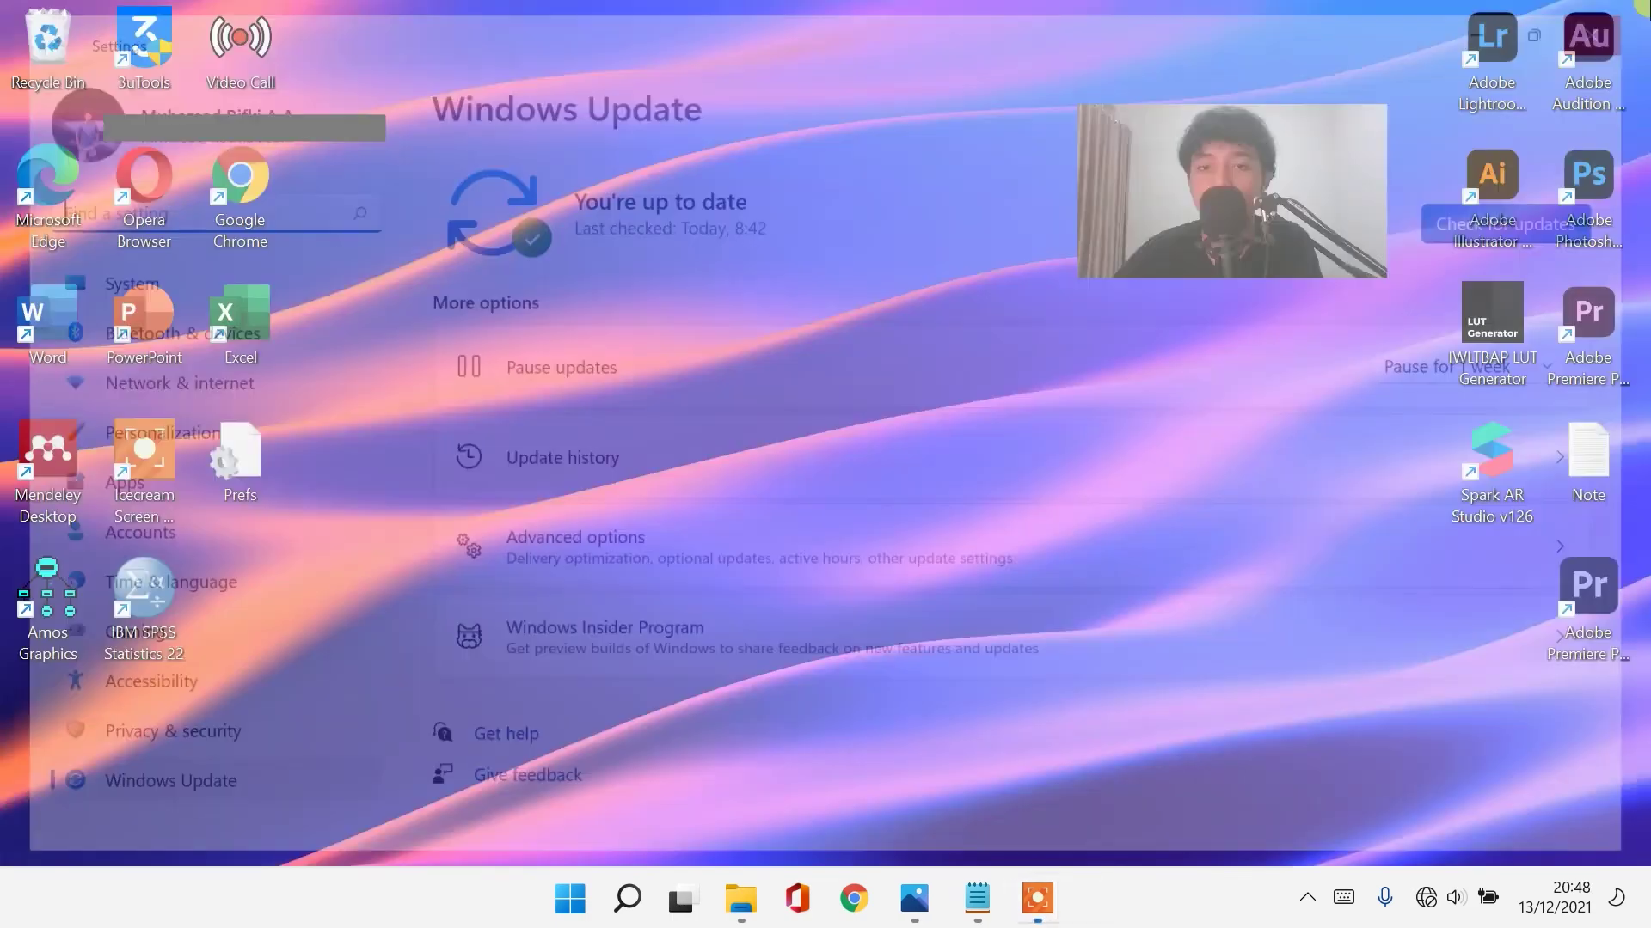